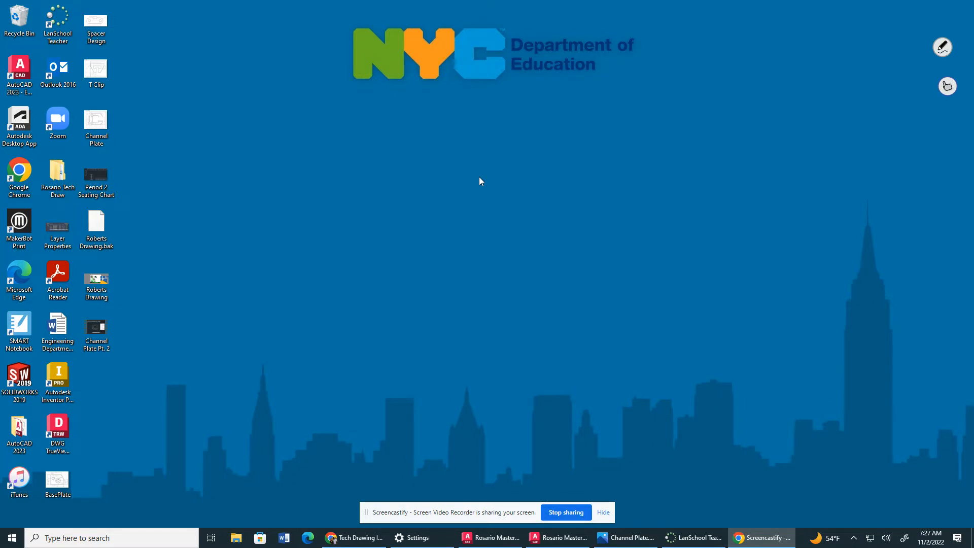
# Step: Create a new folder on the desktop named "Lastname Tech Draw"
pyautogui.rightClick(481, 181)
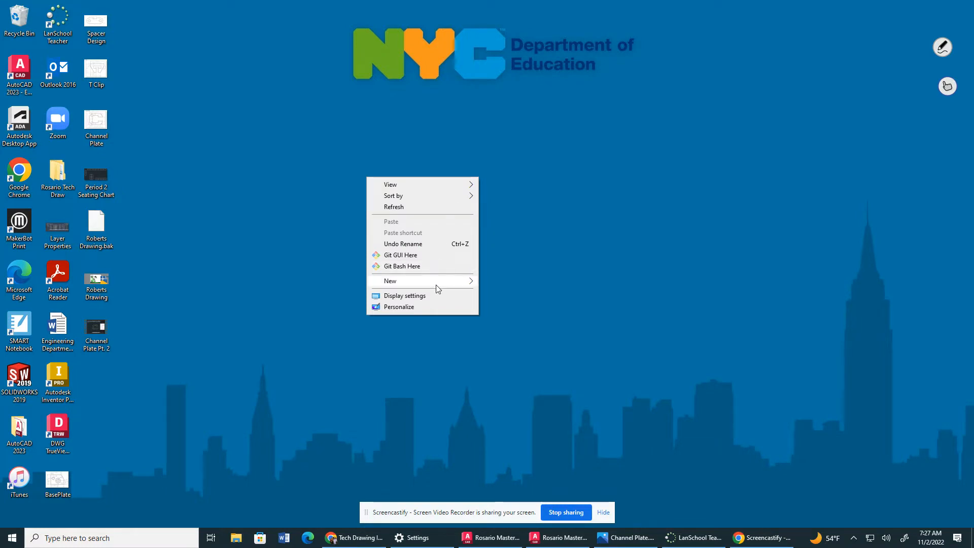
pyautogui.moveTo(437, 286)
pyautogui.click(516, 284)
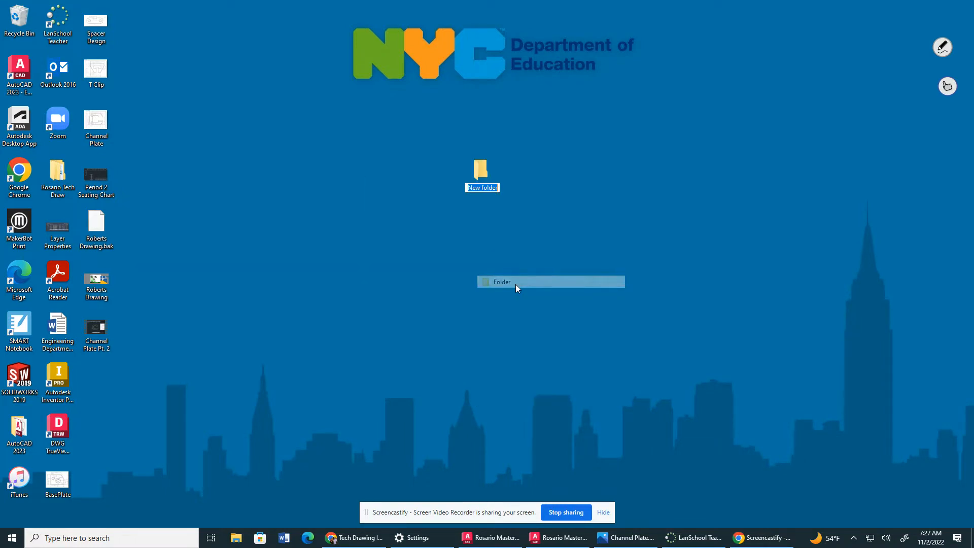
pyautogui.write('L')
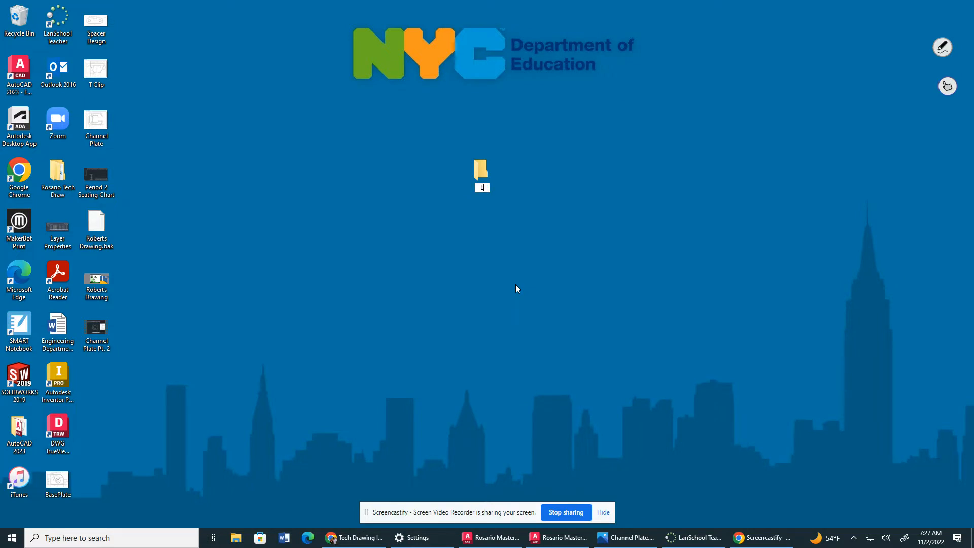
pyautogui.write('astname')
pyautogui.press('Return')
pyautogui.write('Tech Draw')
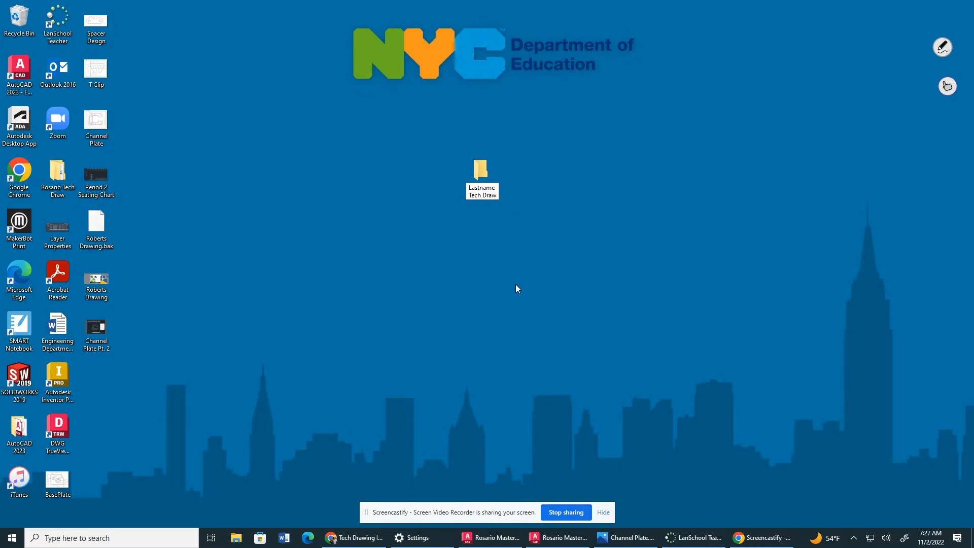
pyautogui.press('Return')
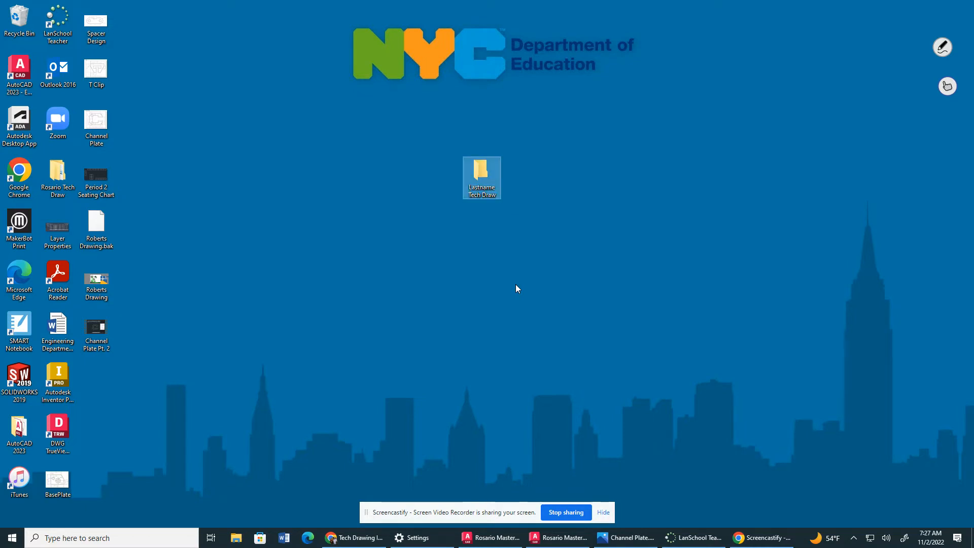
# Step: Open the Lastname Tech Draw folder and create a subfolder in it named "MP I"
pyautogui.doubleClick(489, 180)
pyautogui.rightClick(527, 256)
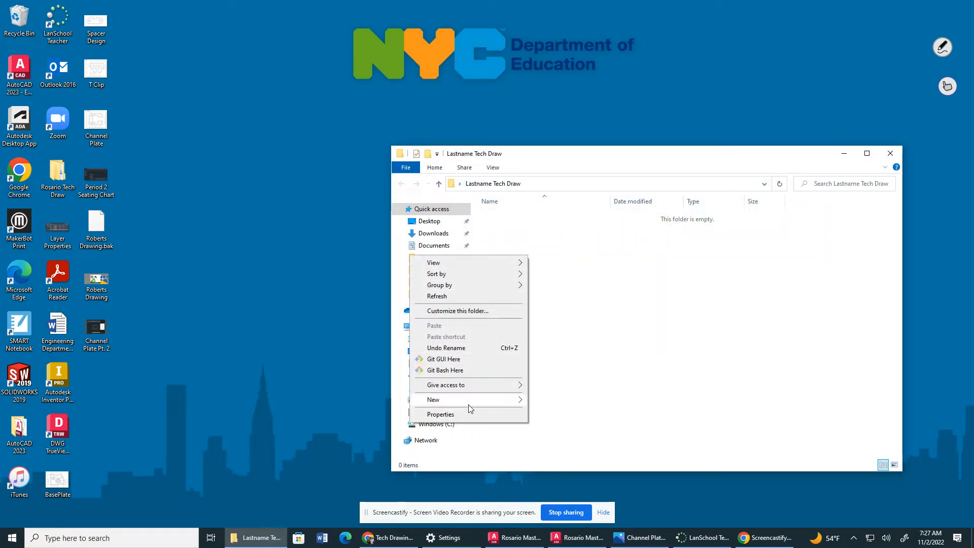
pyautogui.moveTo(467, 402)
pyautogui.click(575, 399)
pyautogui.rightClick(560, 300)
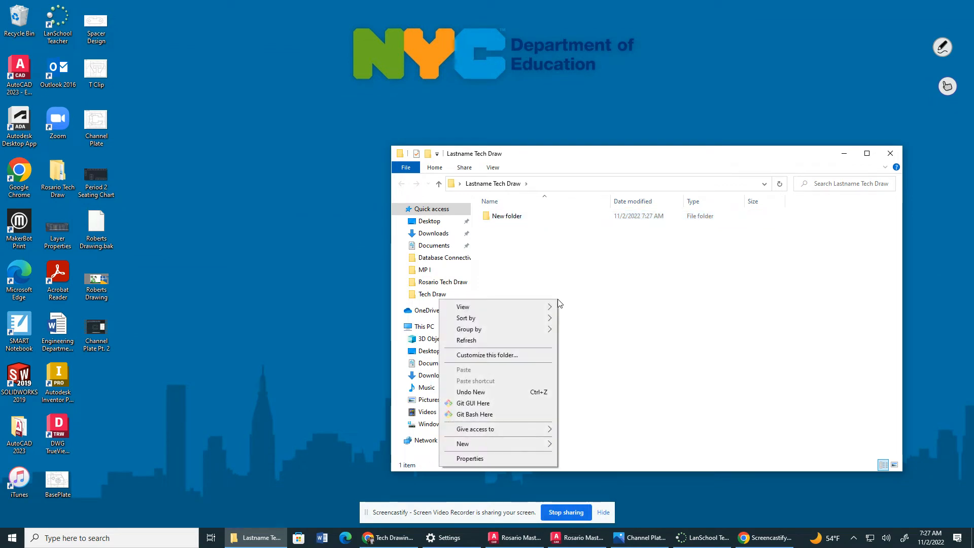
pyautogui.click(520, 218)
pyautogui.rightClick(520, 218)
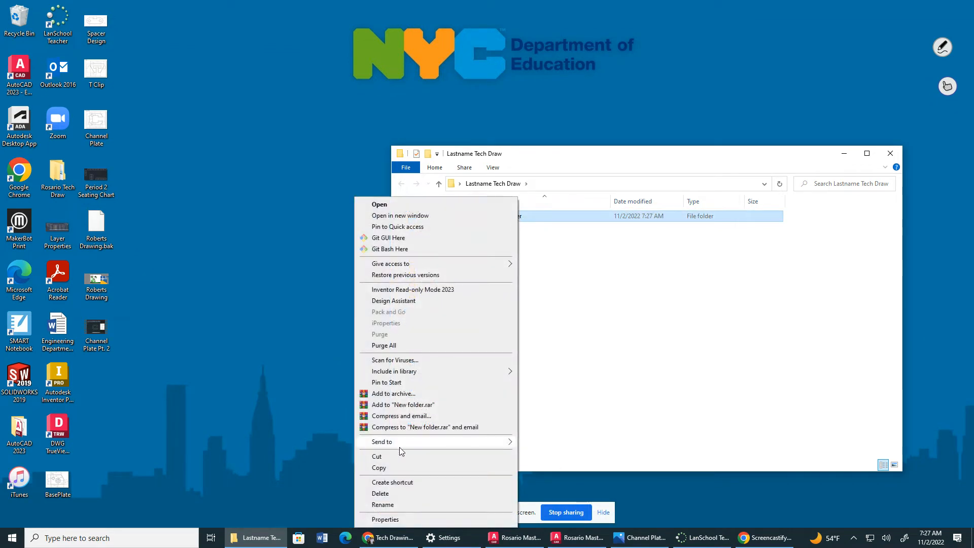
pyautogui.click(386, 505)
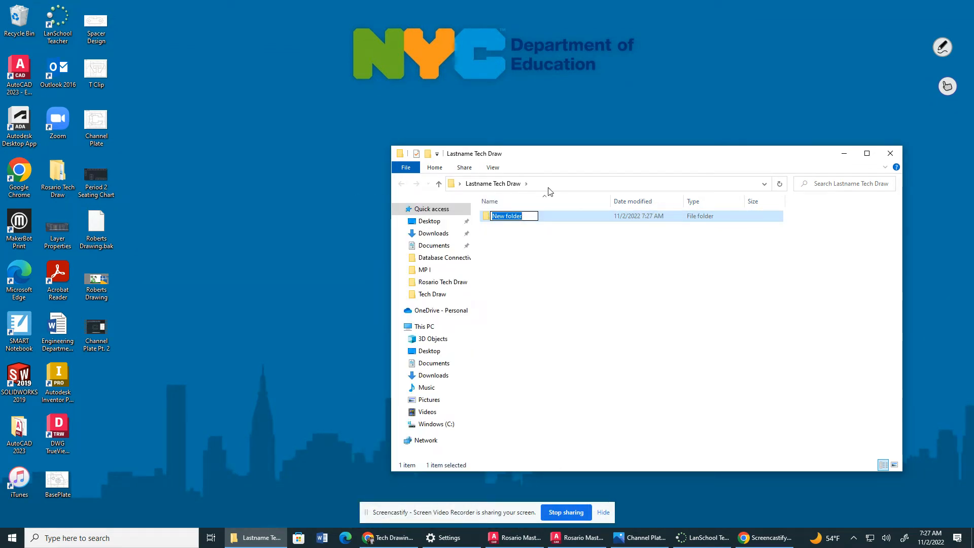
pyautogui.write('MP I')
pyautogui.press('Return')
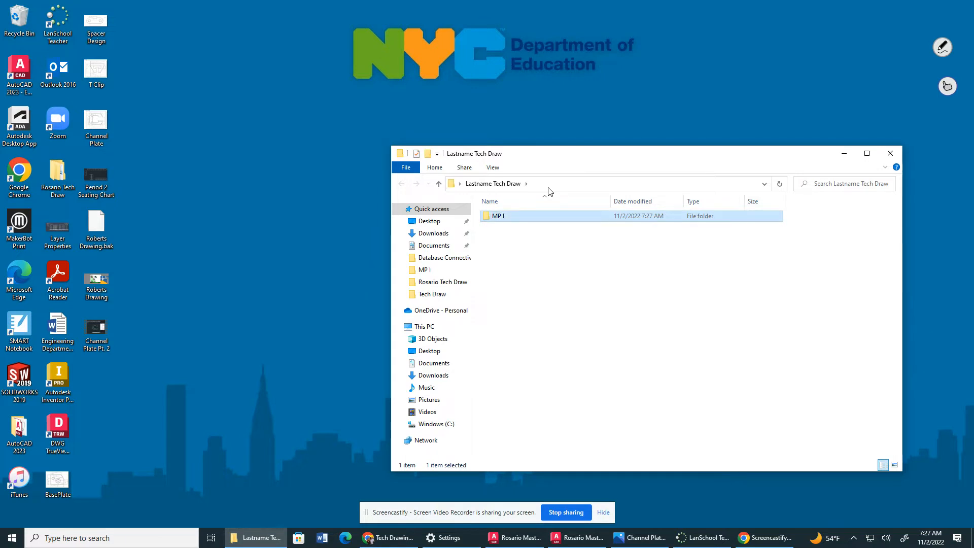
# Step: Add a second subfolder named "MP2" to the Lastname Tech Draw folder
pyautogui.rightClick(575, 249)
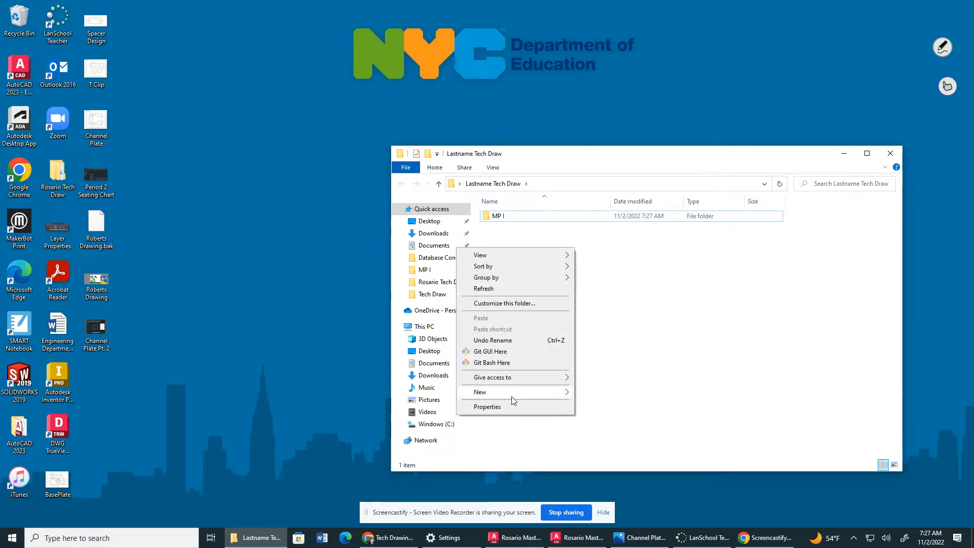
pyautogui.moveTo(513, 400)
pyautogui.click(609, 395)
pyautogui.write('M')
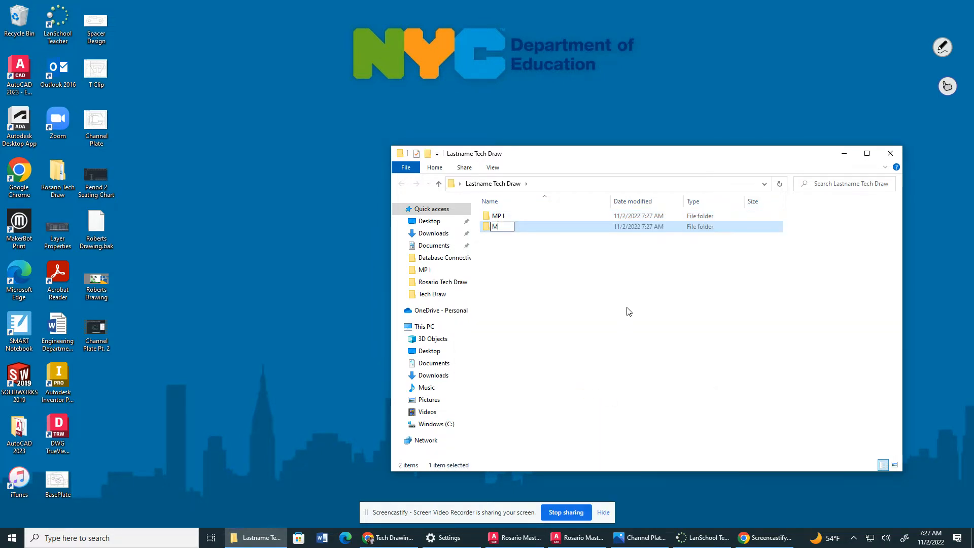
pyautogui.write('P2')
# Step: Add a third subfolder named "MP 3" to the Lastname Tech Draw folder
pyautogui.rightClick(509, 308)
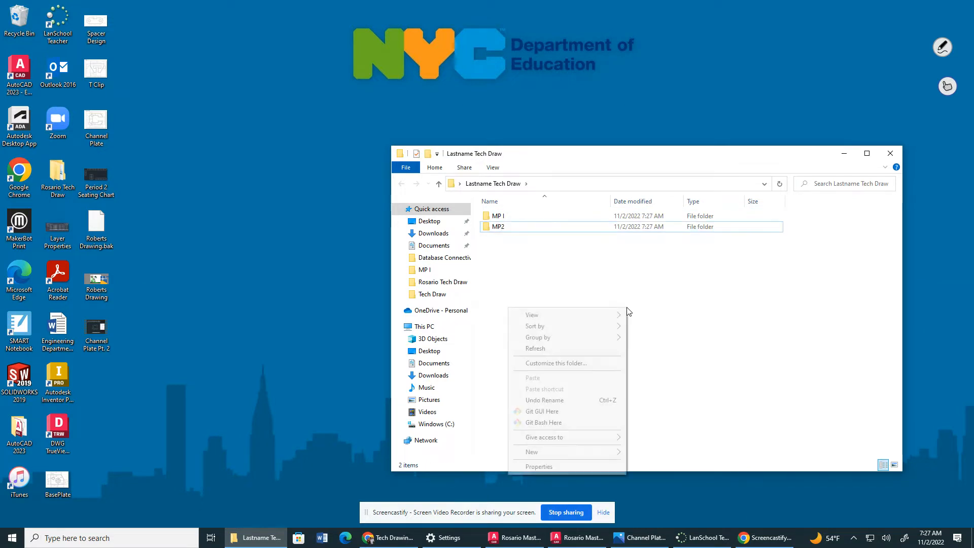
pyautogui.moveTo(588, 453)
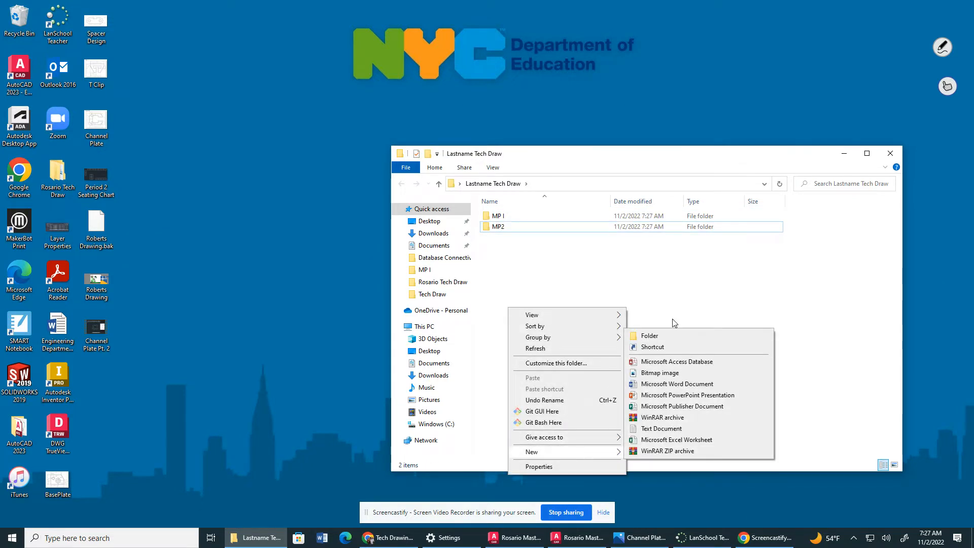
pyautogui.click(672, 335)
pyautogui.write('MP 3')
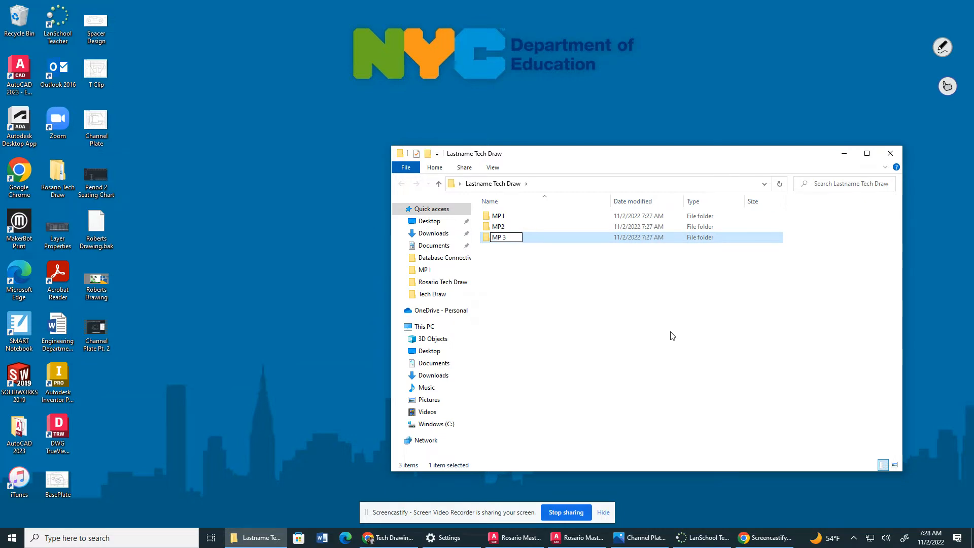
pyautogui.press('Return')
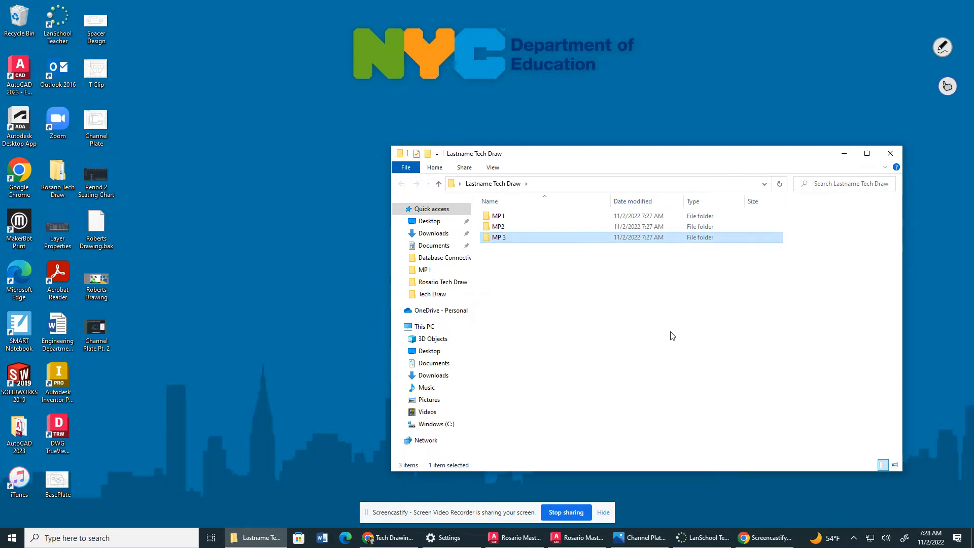
# Step: Add a fourth subfolder named "MP 4" to the Lastname Tech Draw folder
pyautogui.rightClick(671, 332)
pyautogui.moveTo(600, 480)
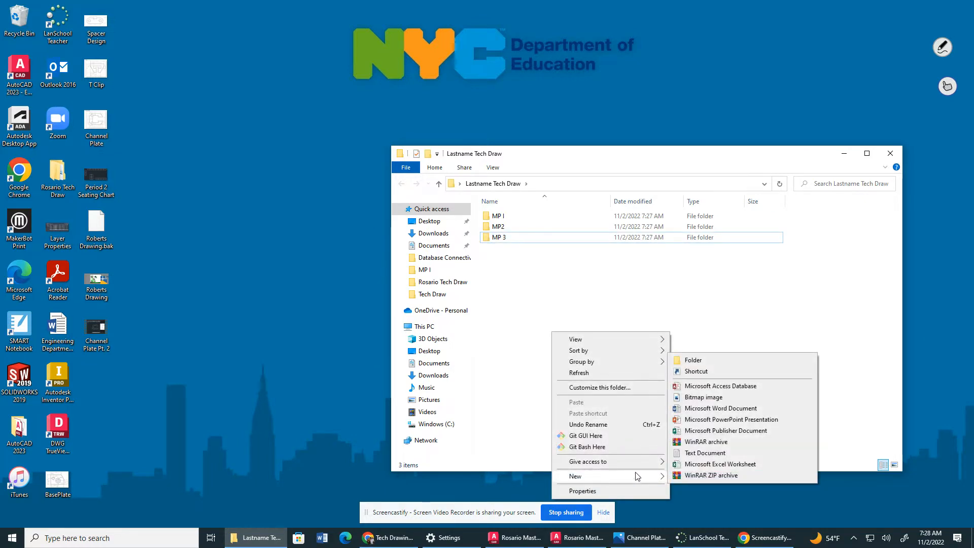
pyautogui.click(729, 360)
pyautogui.write('MP 4')
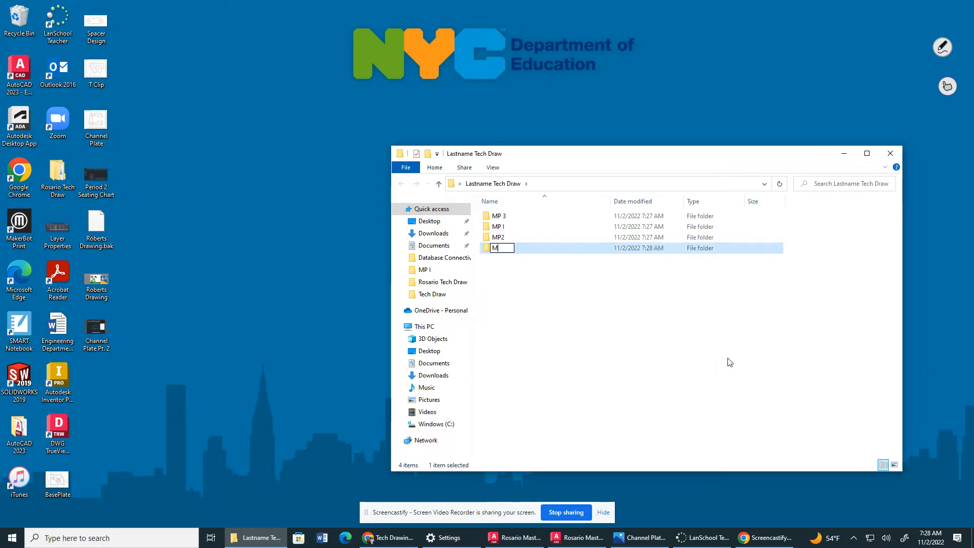
pyautogui.press('Return')
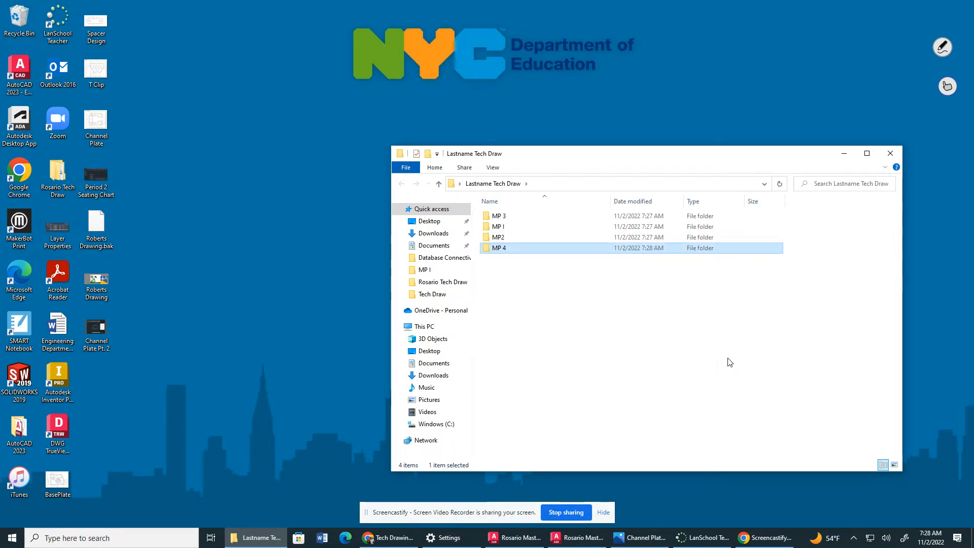
# Step: Add a fifth subfolder named "MP 5" to the Lastname Tech Draw folder
pyautogui.rightClick(729, 362)
pyautogui.moveTo(659, 508)
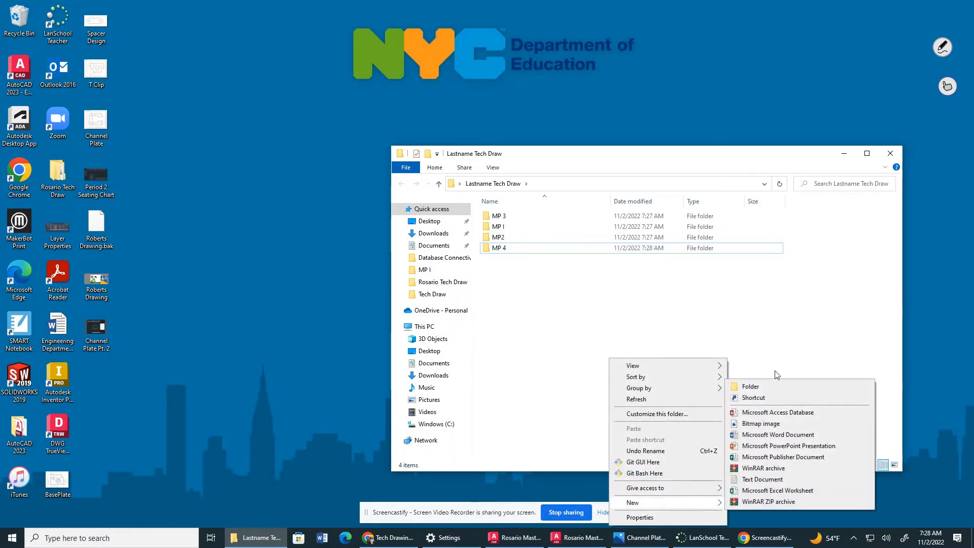
pyautogui.click(767, 386)
pyautogui.write('MP 5')
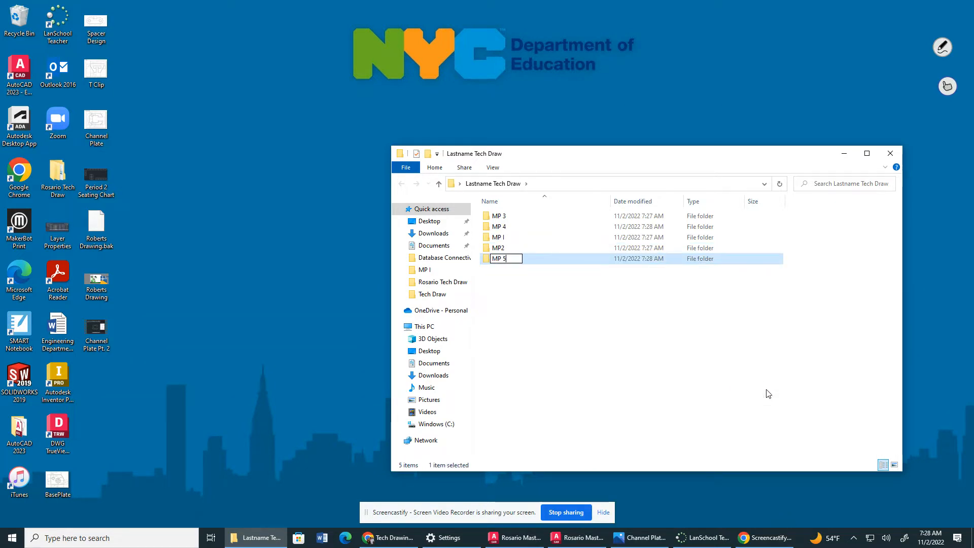
pyautogui.press('Return')
# Step: Add a sixth subfolder named "MP 6" to the Lastname Tech Draw folder
pyautogui.rightClick(762, 392)
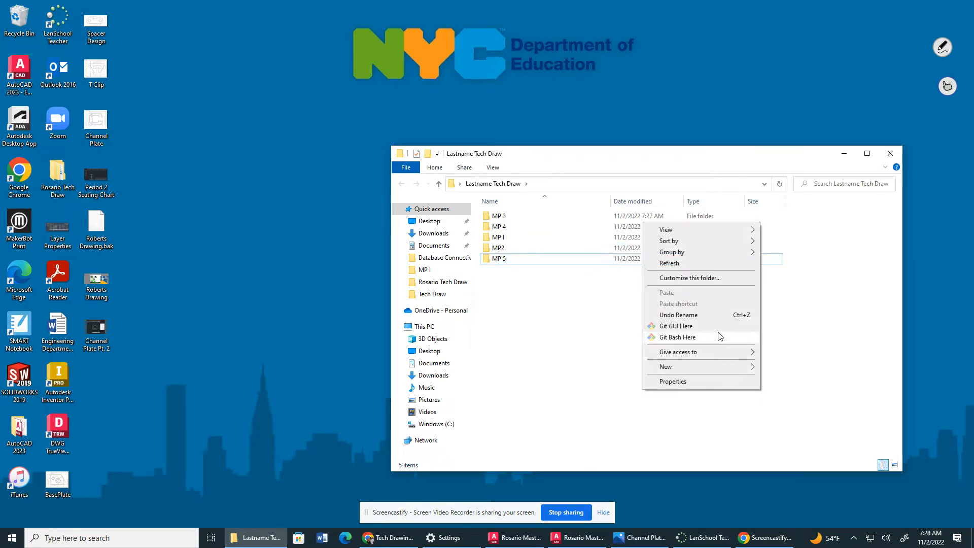
pyautogui.moveTo(717, 366)
pyautogui.click(774, 367)
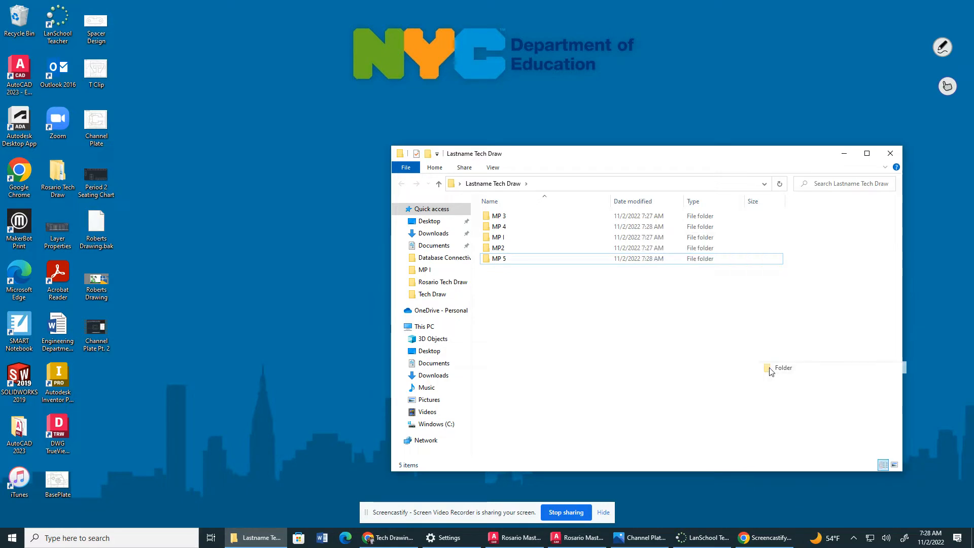
pyautogui.write('MP')
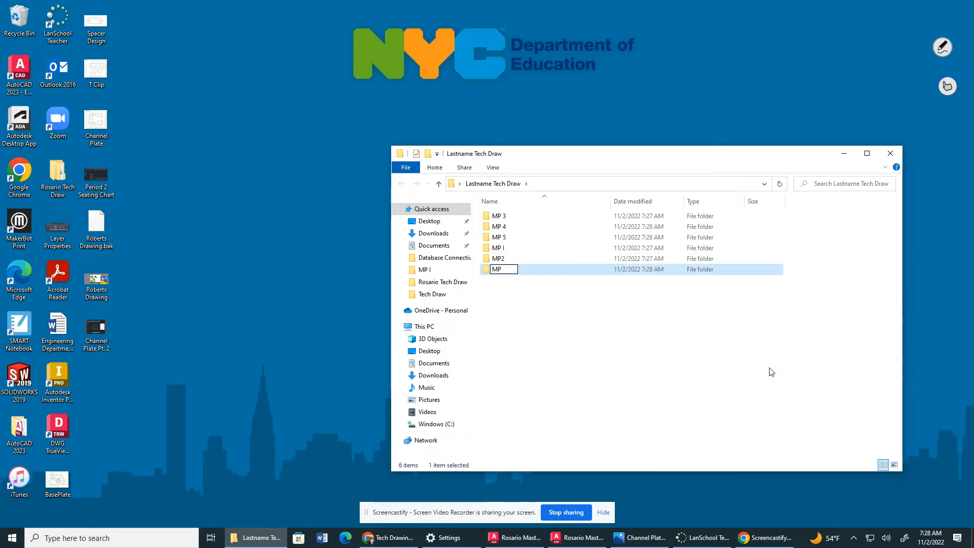
pyautogui.write(' 5')
pyautogui.press('BackSpace')
pyautogui.write('6')
pyautogui.press('Return')
pyautogui.click(638, 339)
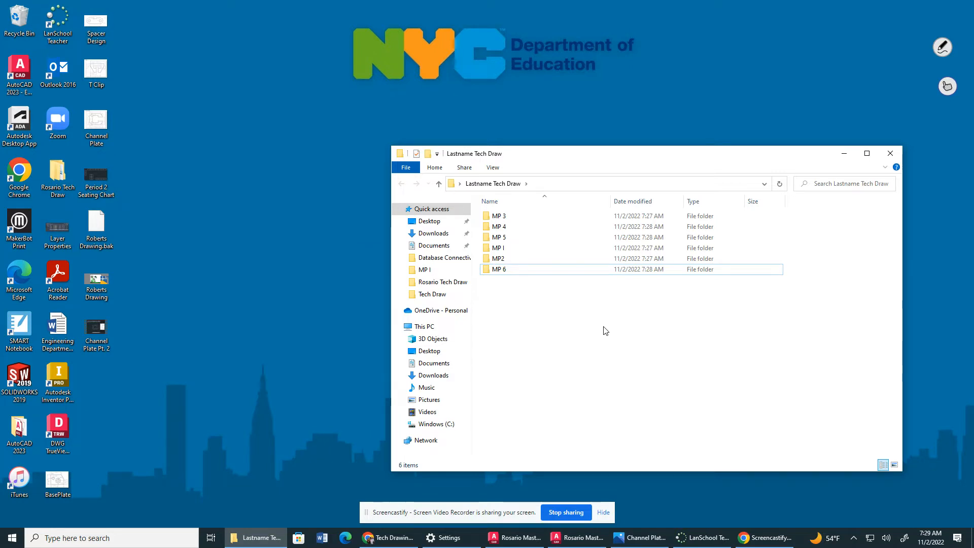
# Step: Close the folder window and switch to AutoCAD, maximizing its window
pyautogui.click(890, 153)
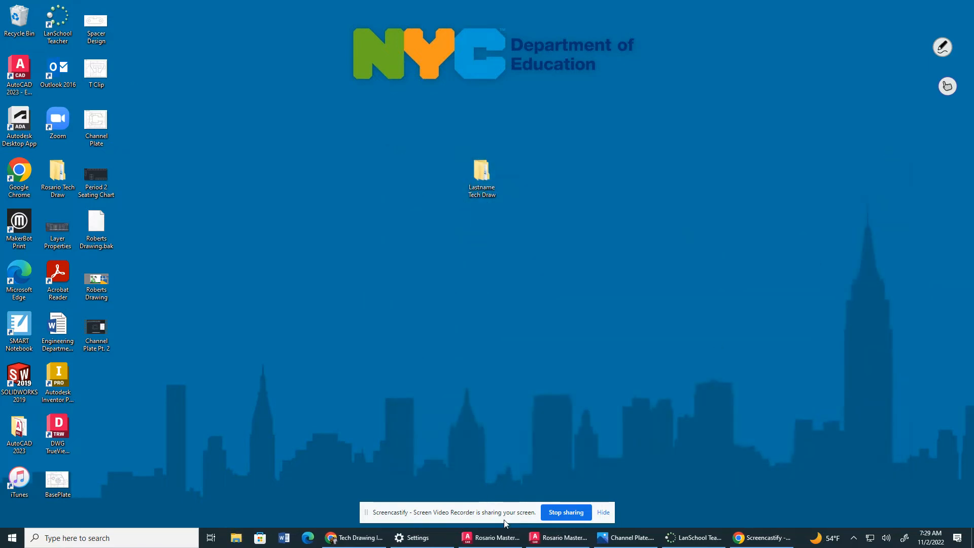
pyautogui.click(502, 537)
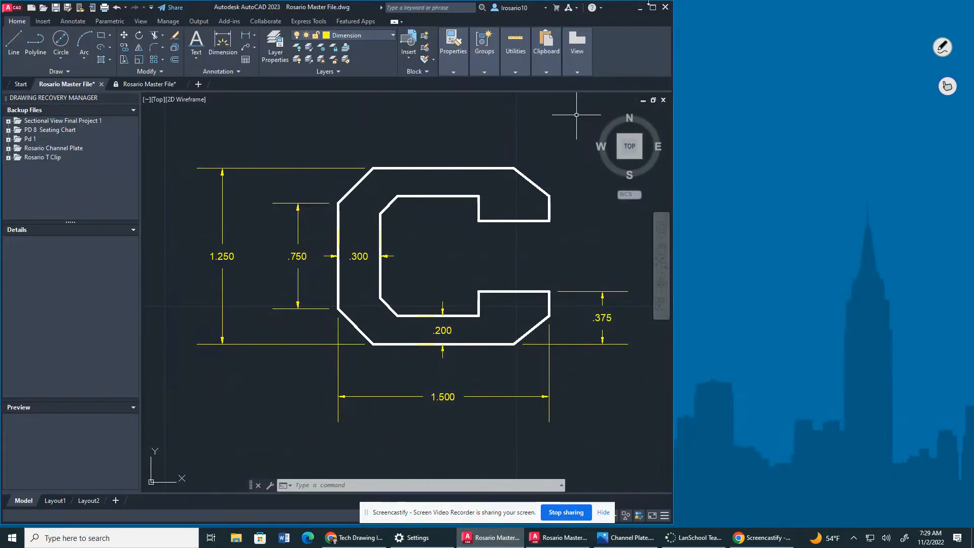
pyautogui.click(653, 7)
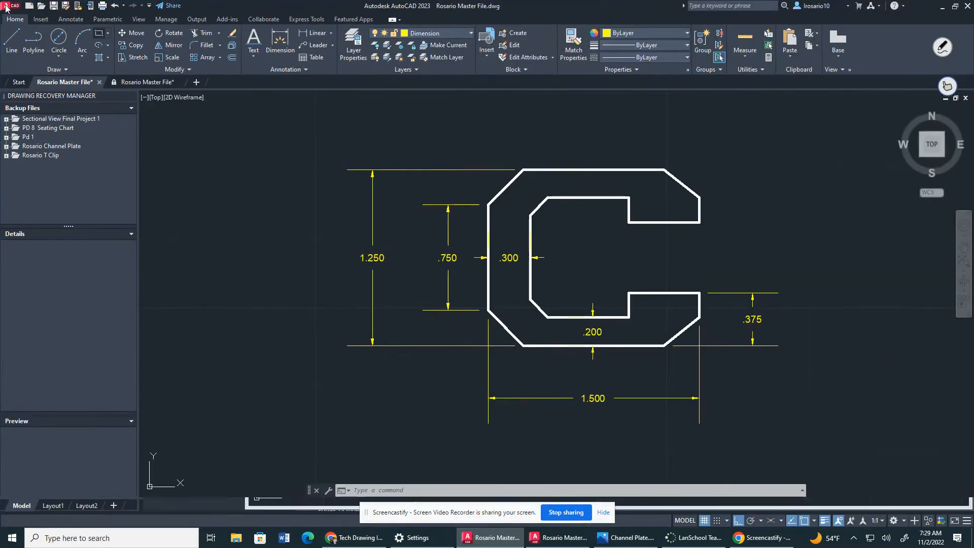
# Step: Create a new drawing from the acad template
pyautogui.click(6, 7)
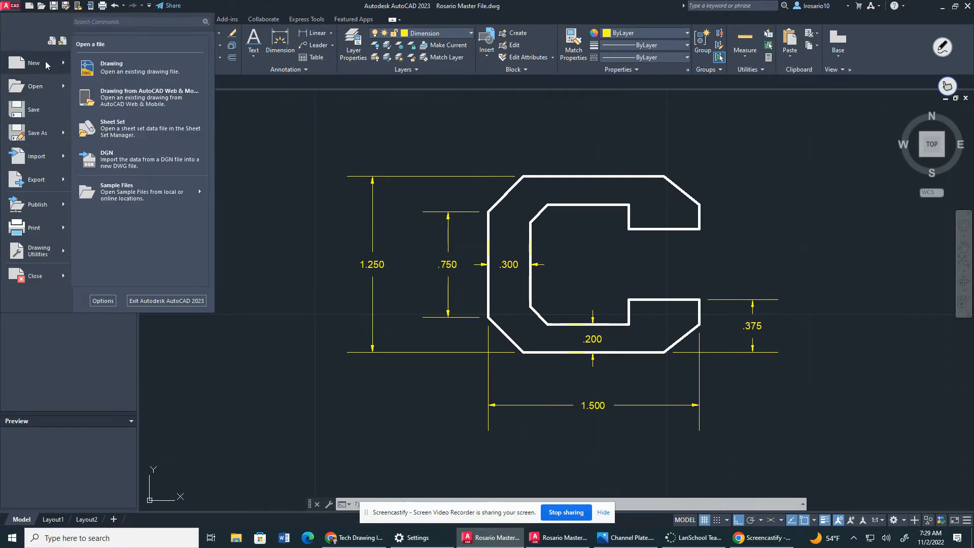
pyautogui.click(38, 63)
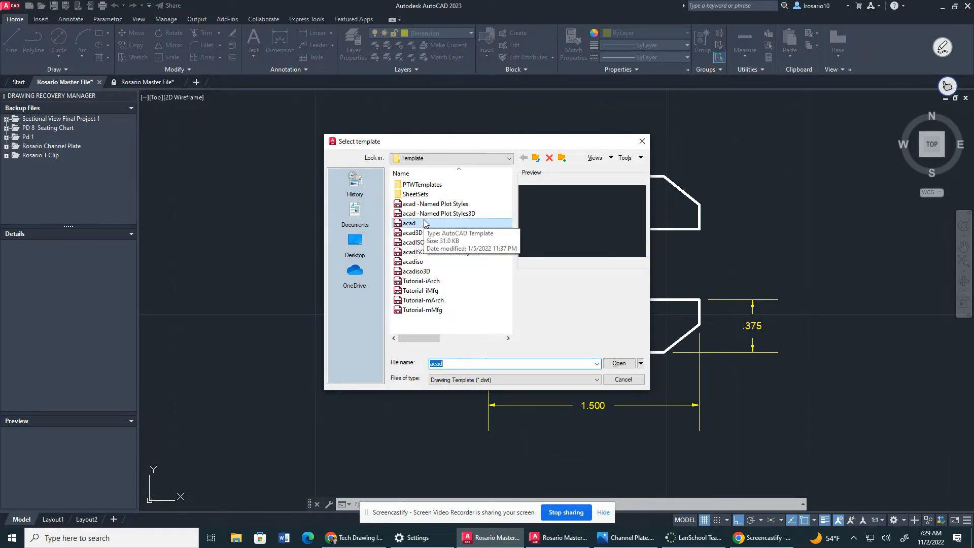
pyautogui.click(618, 364)
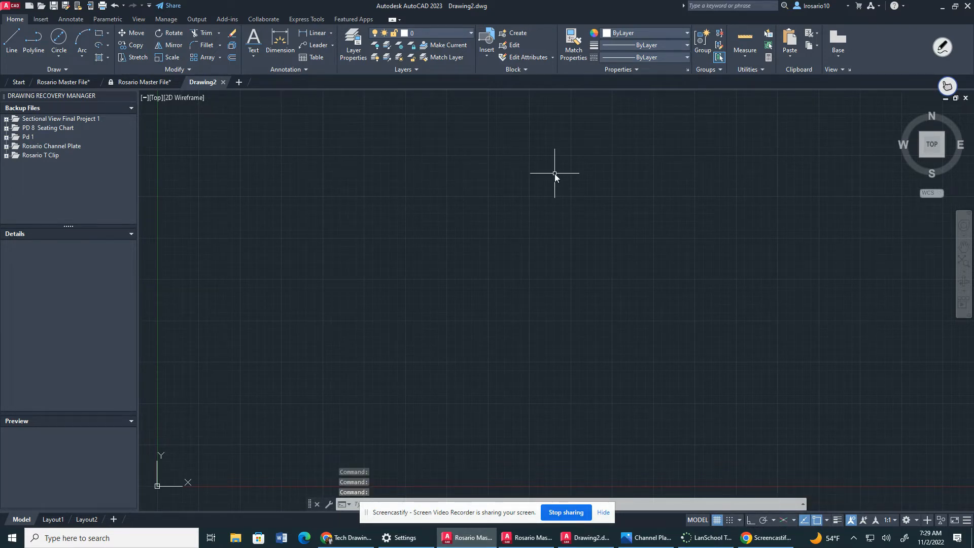
# Step: Turn on Ortho mode and review the available object snap modes for the new drawing
pyautogui.click(753, 518)
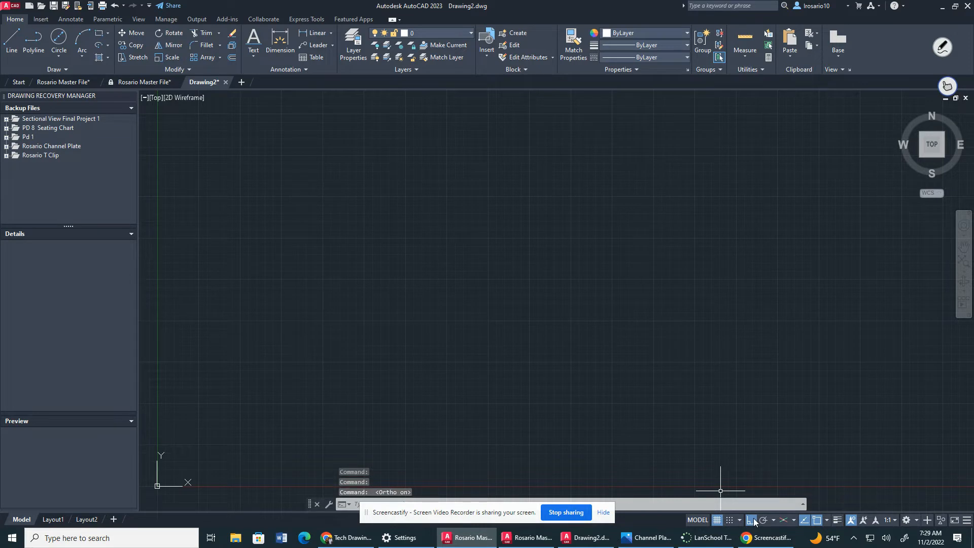
pyautogui.click(827, 521)
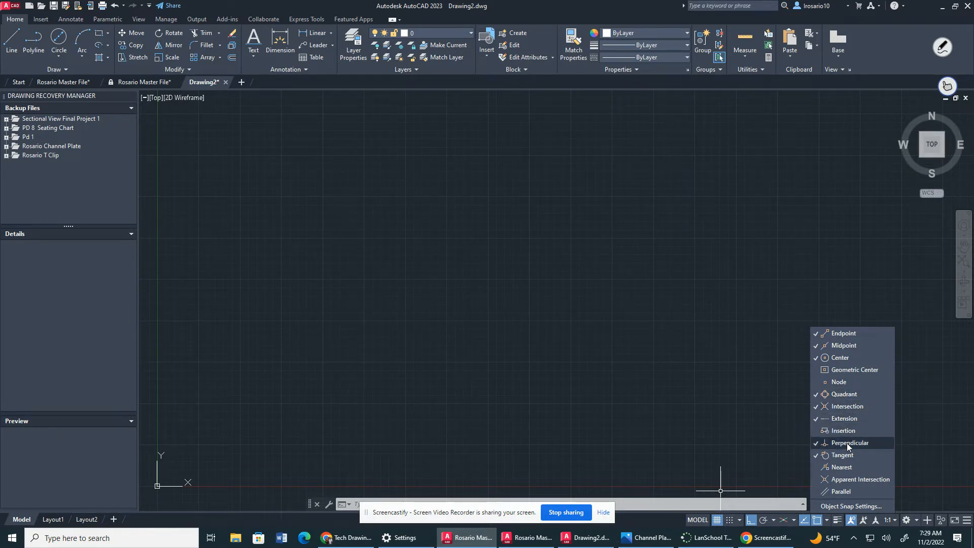
pyautogui.click(843, 493)
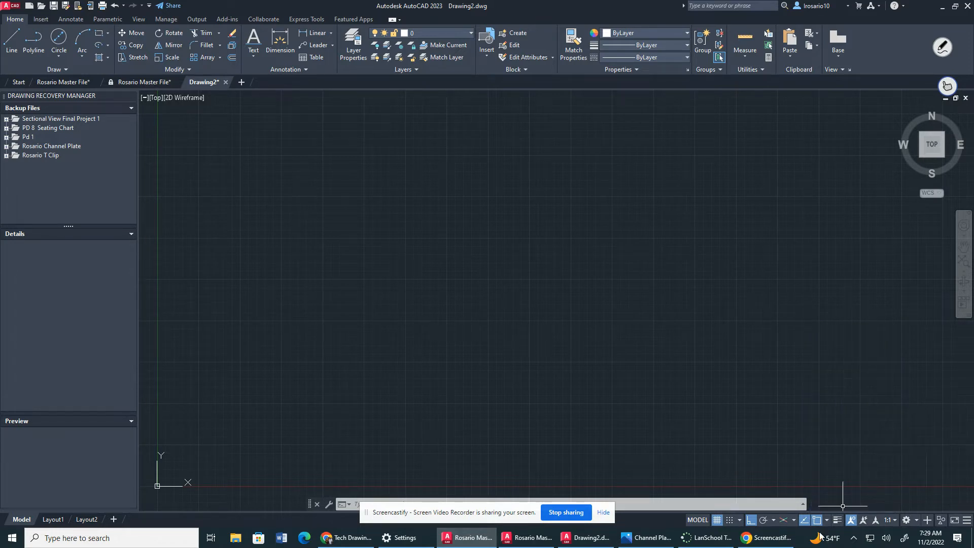
# Step: Check that the lineweight control is available in the status bar and turn on lineweight display
pyautogui.click(966, 523)
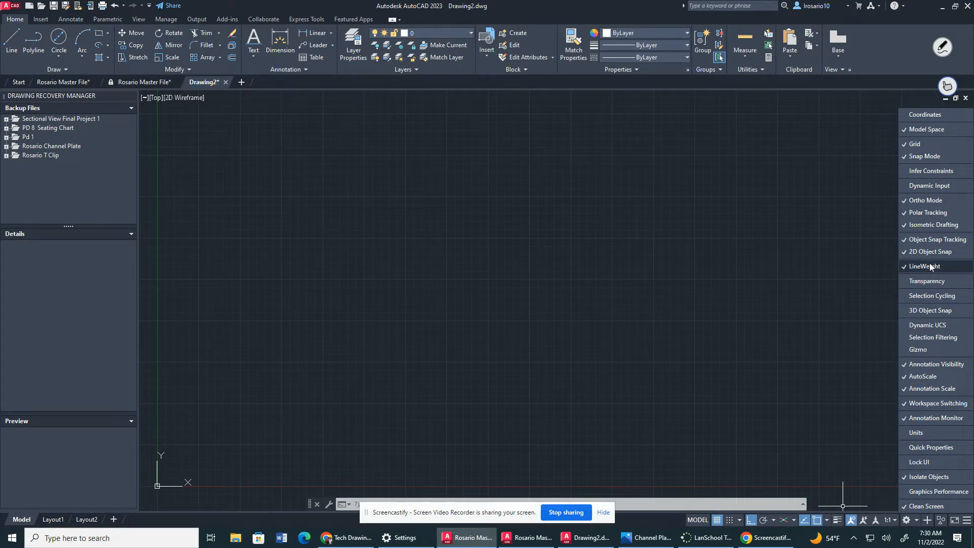
pyautogui.click(832, 313)
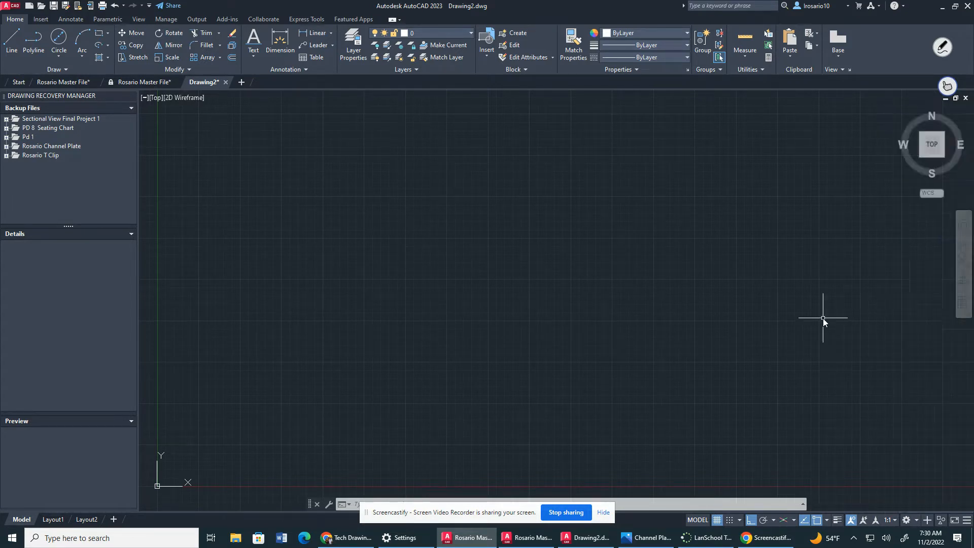
pyautogui.click(837, 521)
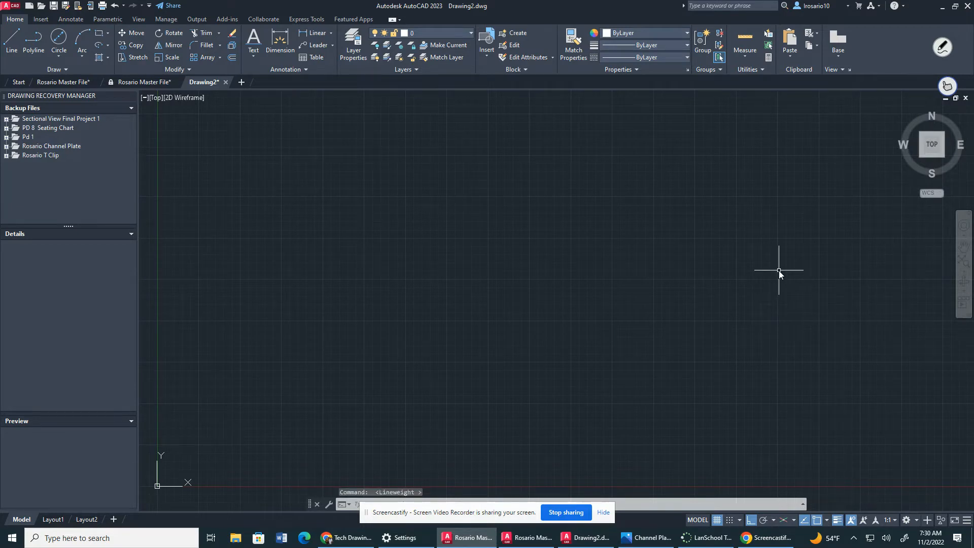
# Step: Open the Layer Properties reference image from the desktop and place the reduced AutoCAD window beside it
pyautogui.click(942, 6)
pyautogui.doubleClick(61, 230)
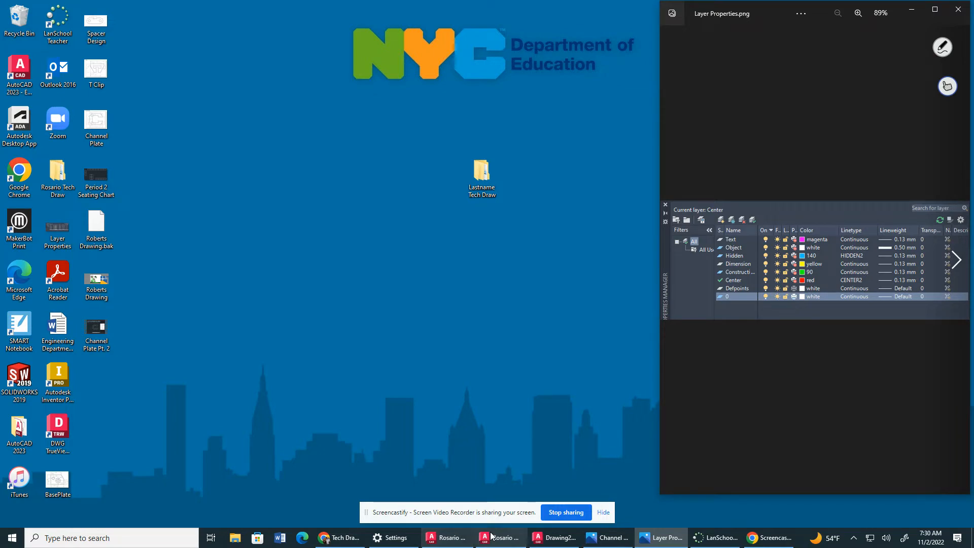
pyautogui.click(547, 543)
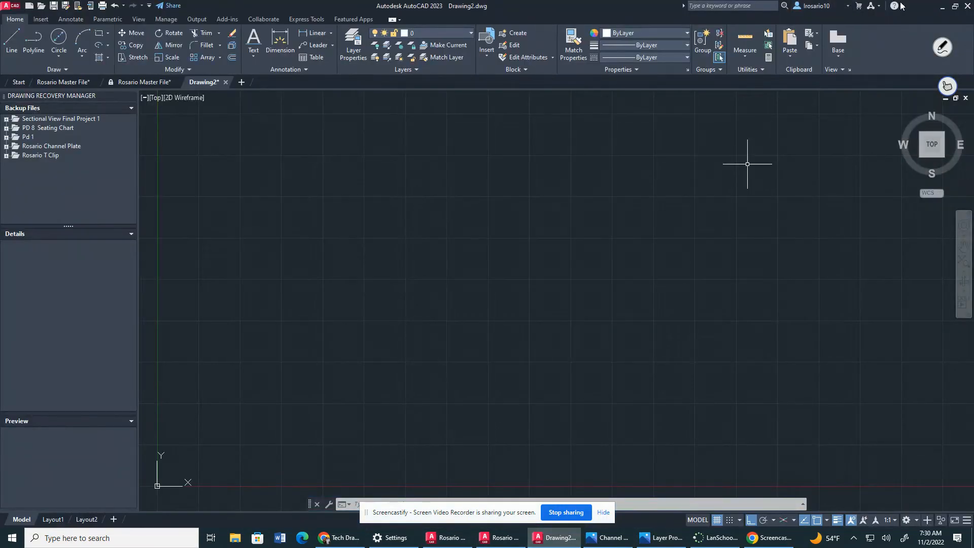
pyautogui.click(954, 6)
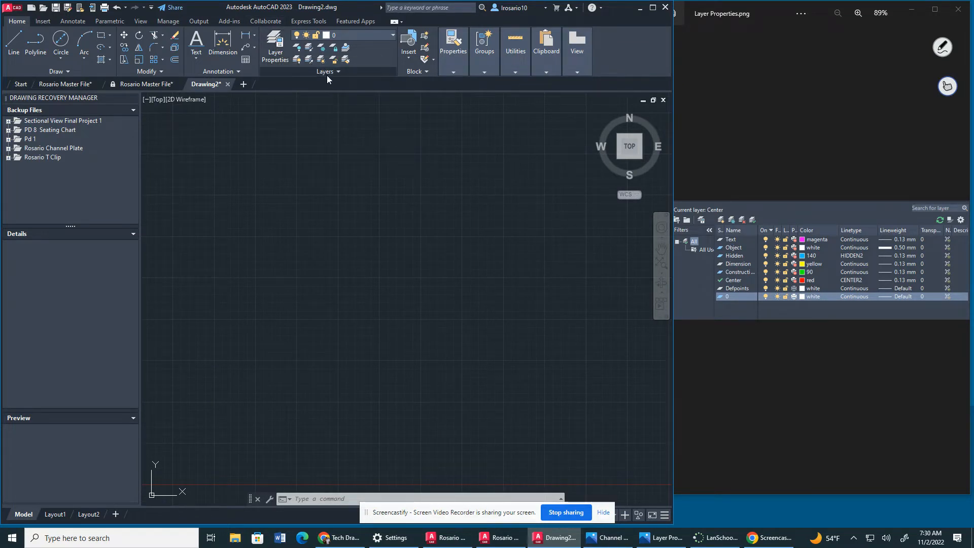
# Step: Open the layer properties manager and add a new layer named Object
pyautogui.click(284, 59)
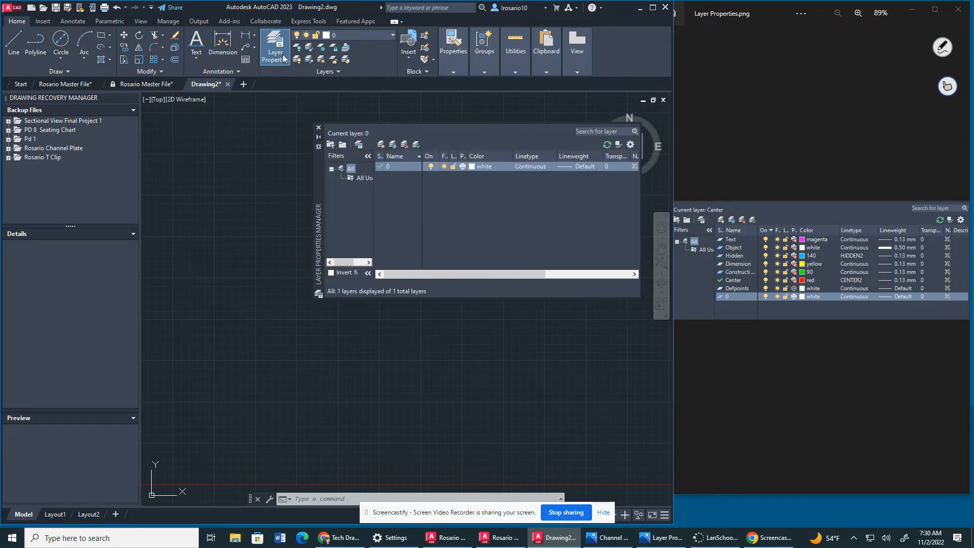
pyautogui.click(381, 145)
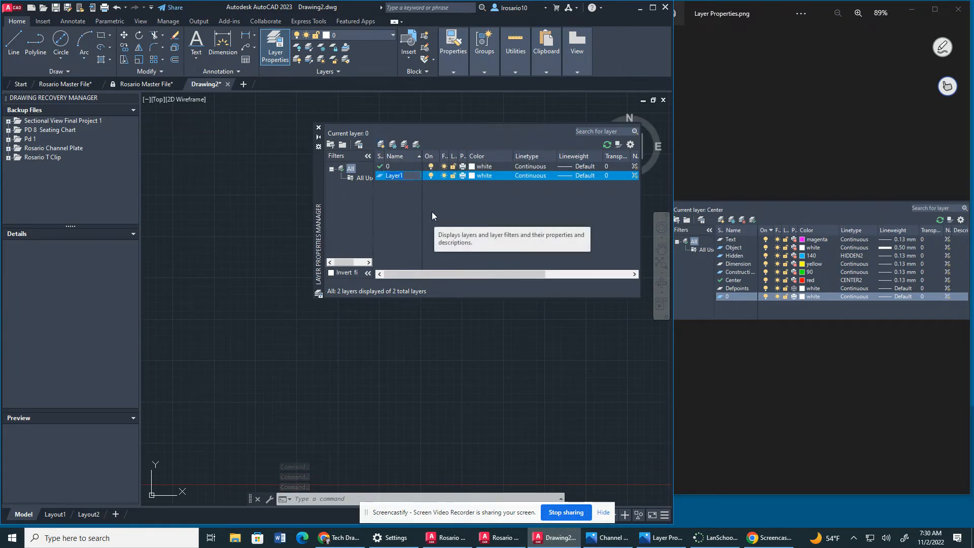
pyautogui.write('Ob')
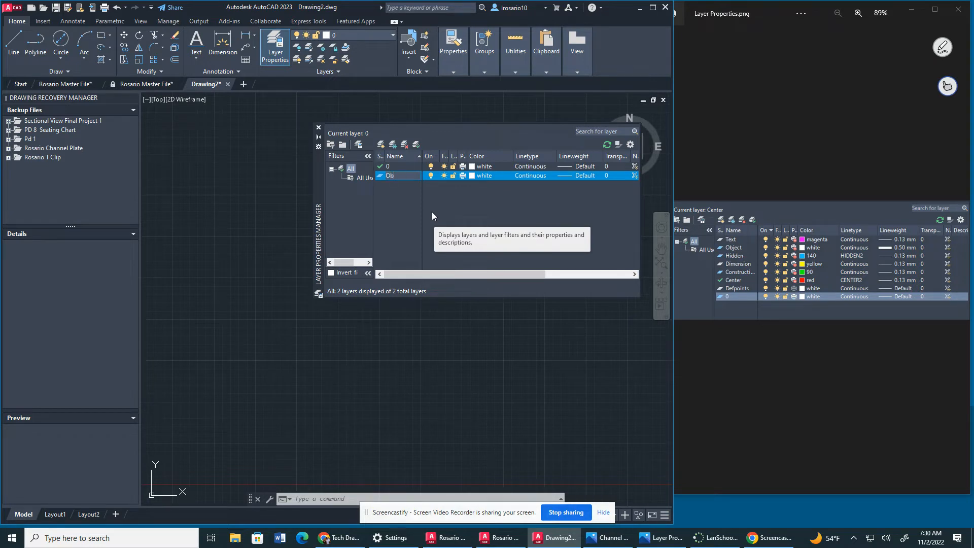
pyautogui.write('ject')
pyautogui.press('Return')
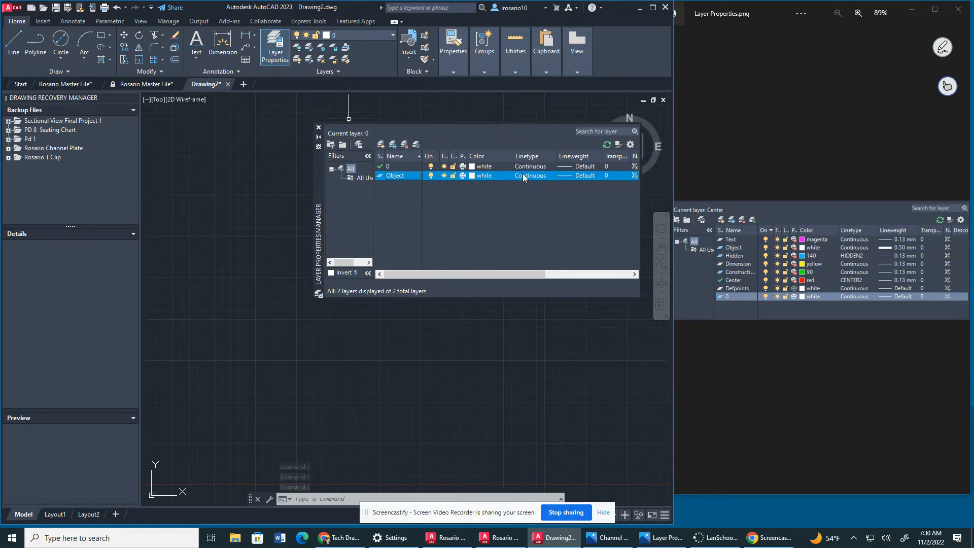
# Step: Set the Object layer's lineweight to 0.50 mm
pyautogui.click(582, 176)
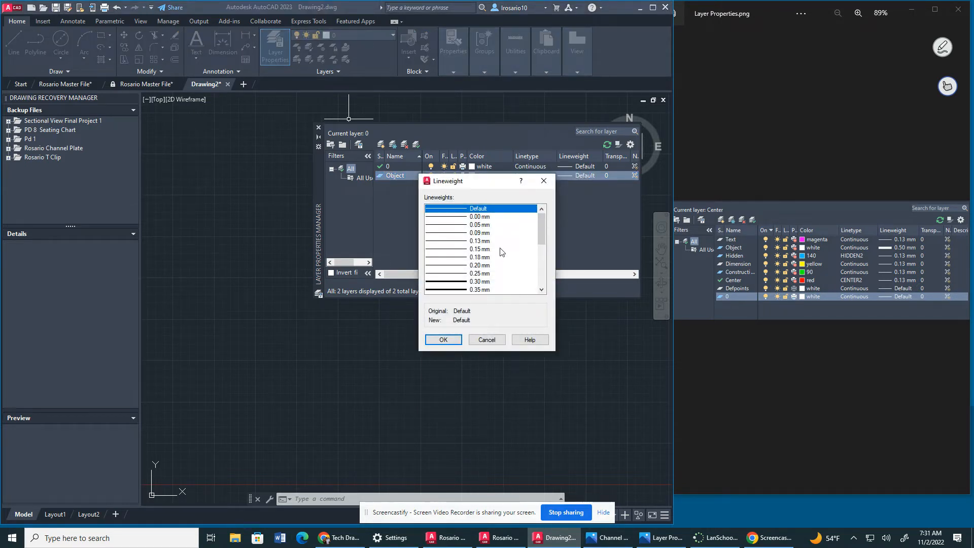
pyautogui.scroll(-1, 502, 251)
pyautogui.click(479, 281)
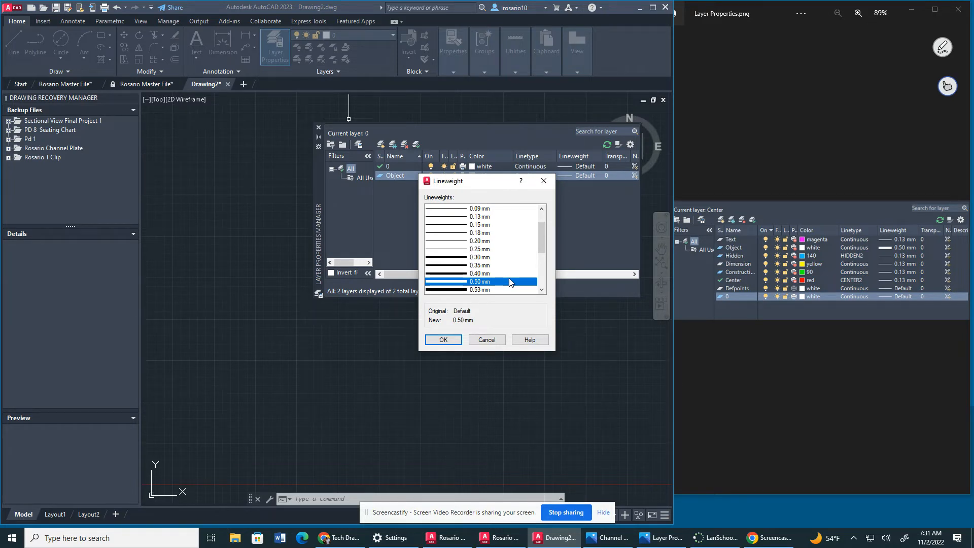
pyautogui.click(443, 340)
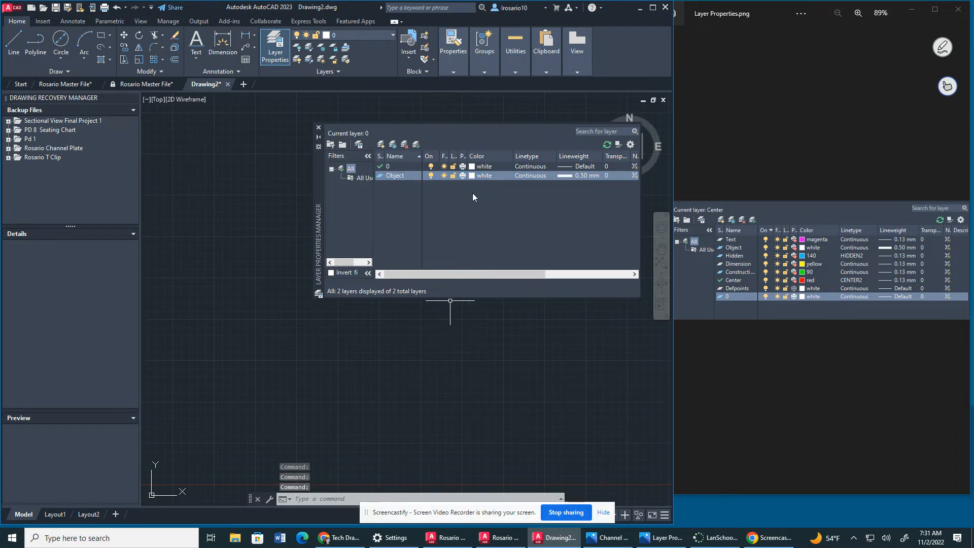
# Step: Add a layer named Construction and set its color to green
pyautogui.click(381, 144)
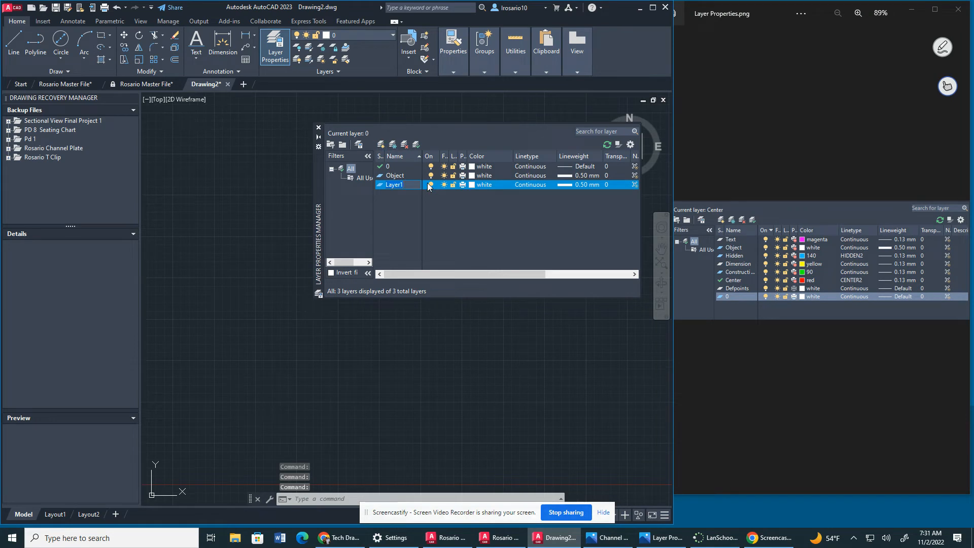
pyautogui.write('Construction')
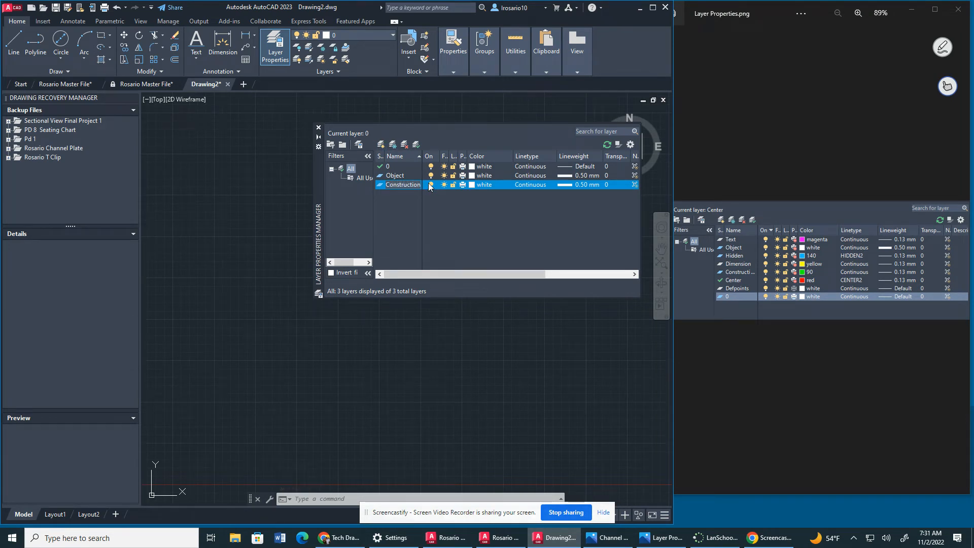
pyautogui.click(473, 193)
pyautogui.click(475, 184)
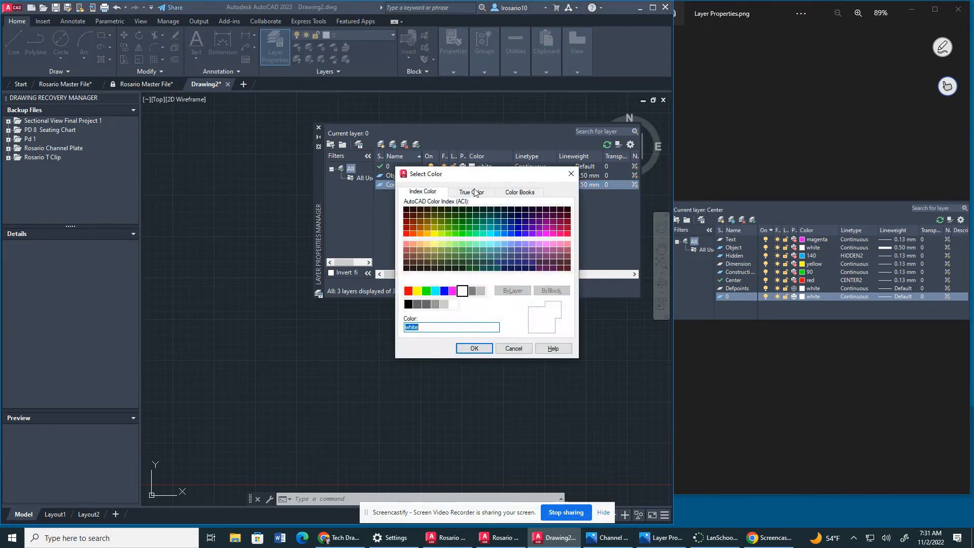
pyautogui.click(427, 291)
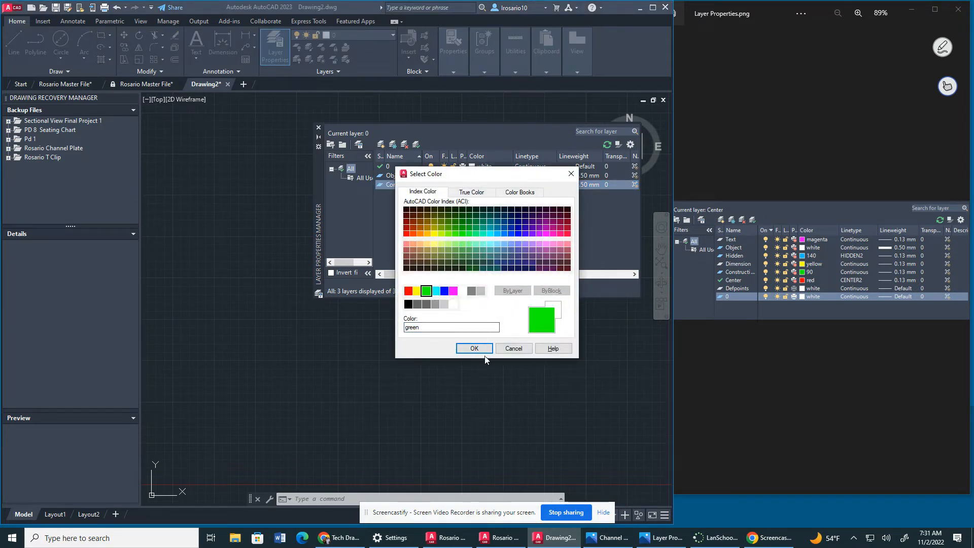
pyautogui.click(474, 348)
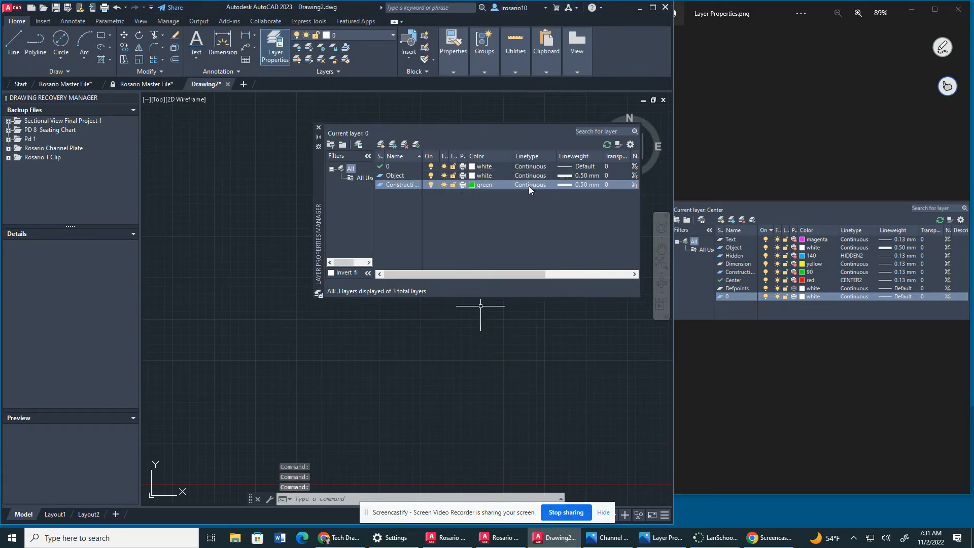
# Step: Set the Construction layer's lineweight to 0.13 mm
pyautogui.click(571, 186)
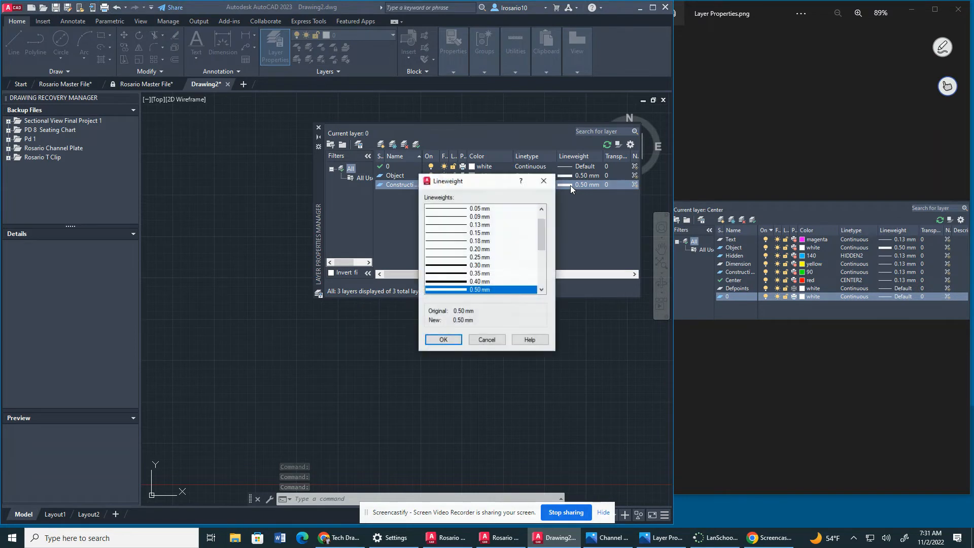
pyautogui.click(486, 225)
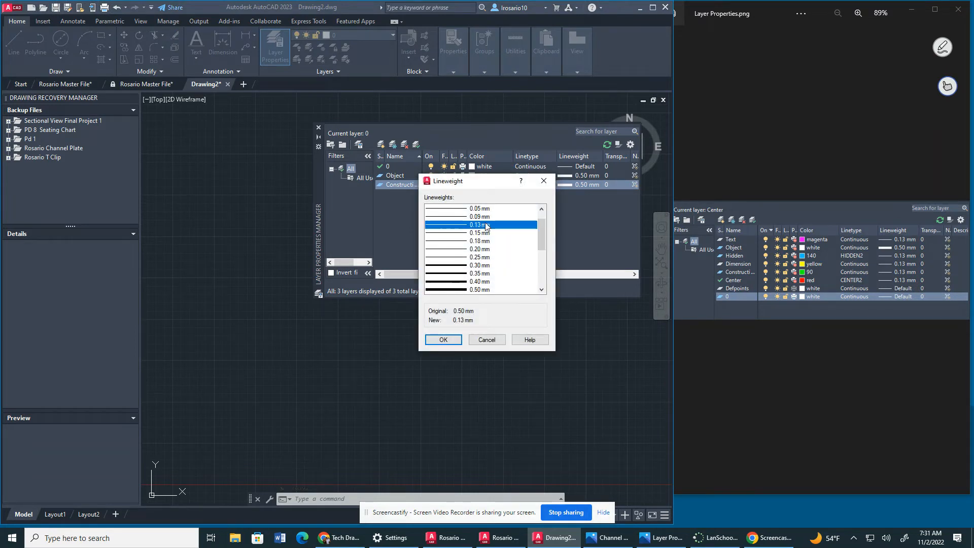
pyautogui.click(443, 340)
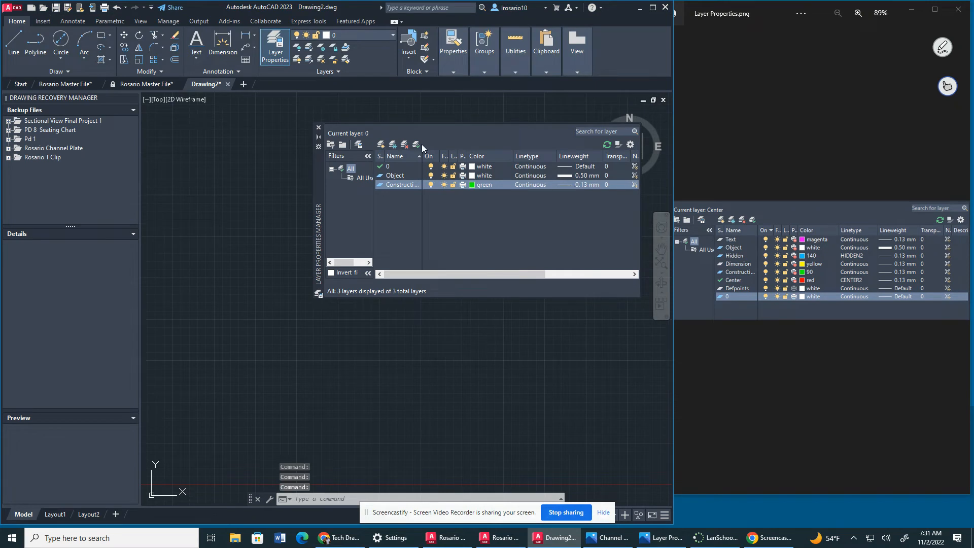
# Step: Add a layer named Dimension and set its color to yellow
pyautogui.click(381, 145)
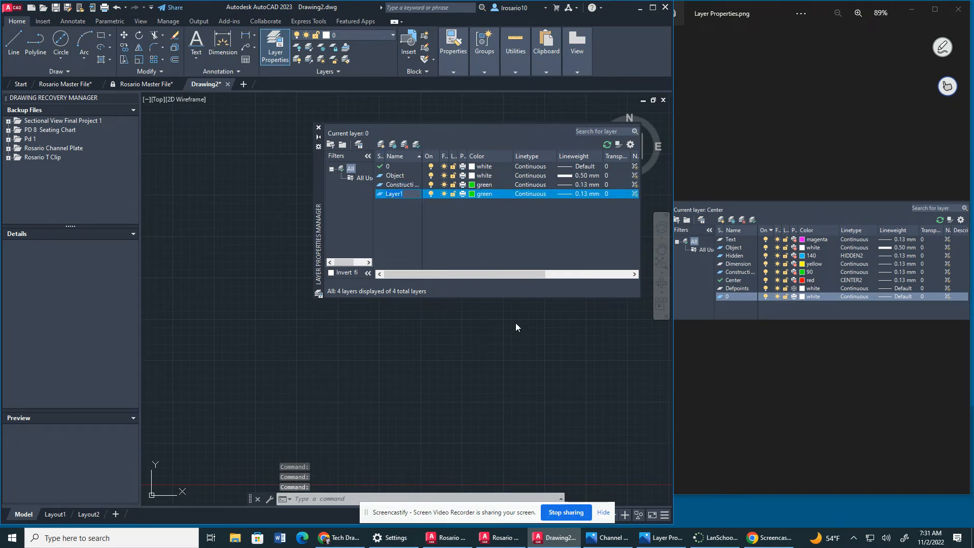
pyautogui.write('Dimension')
pyautogui.press('Return')
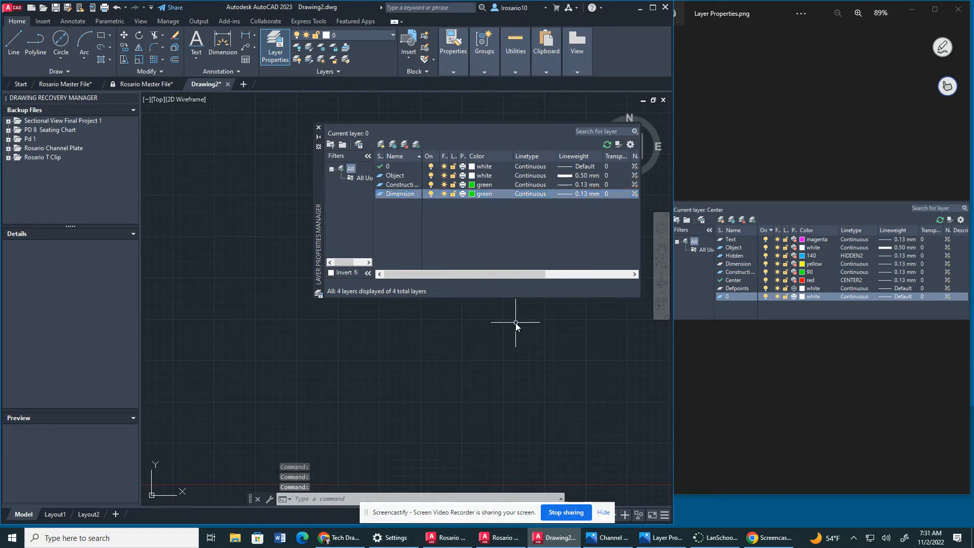
pyautogui.click(482, 193)
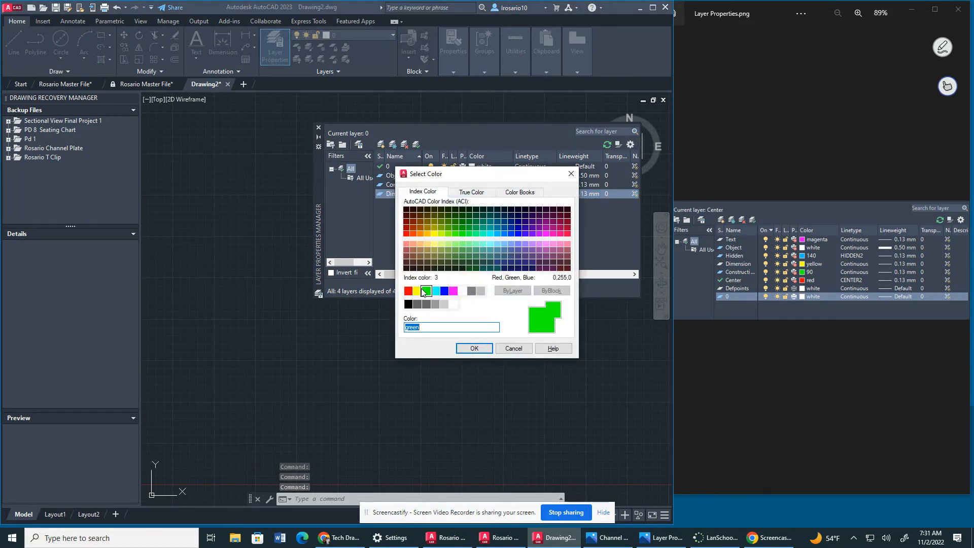
pyautogui.click(416, 290)
pyautogui.click(474, 348)
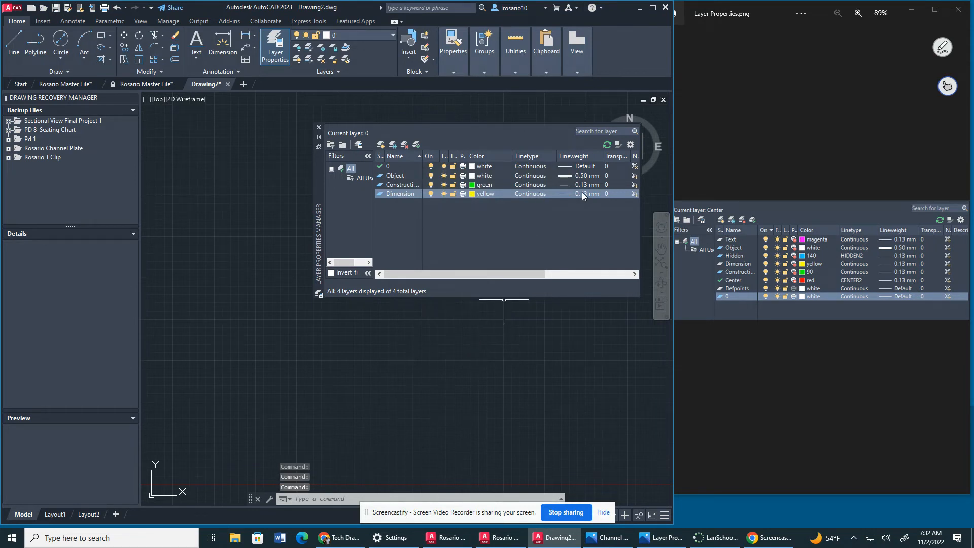
# Step: Add a layer named Text and set its color to magenta
pyautogui.click(381, 145)
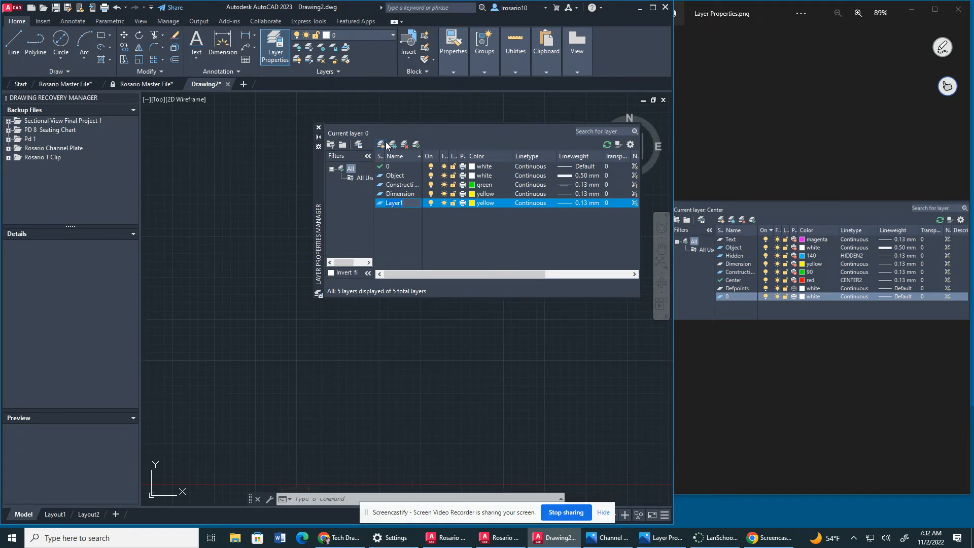
pyautogui.write('Text')
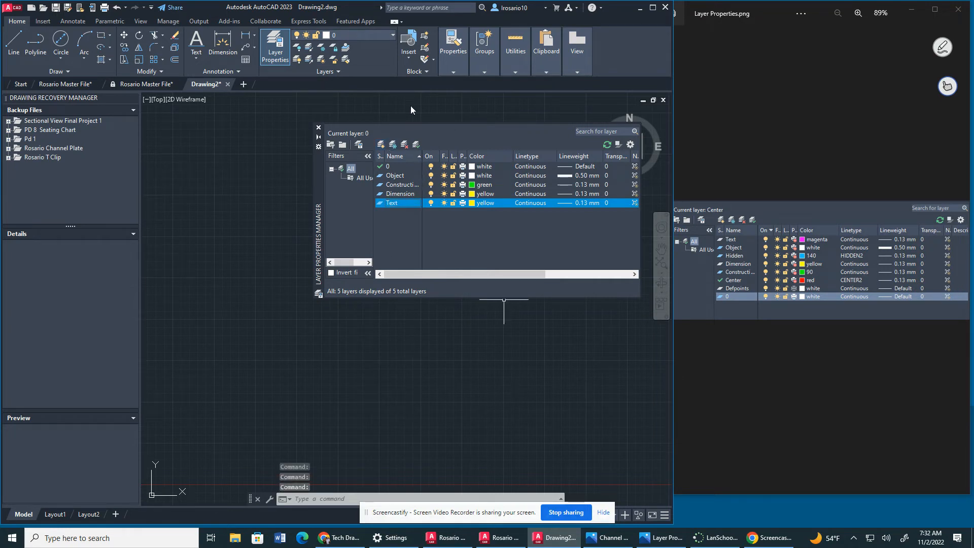
pyautogui.press('Return')
pyautogui.click(477, 203)
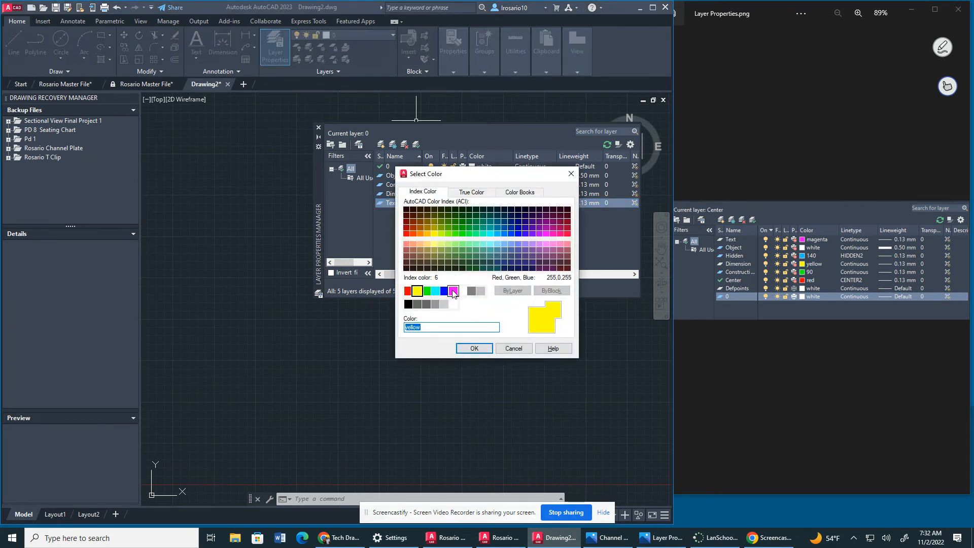
pyautogui.click(453, 290)
pyautogui.click(475, 348)
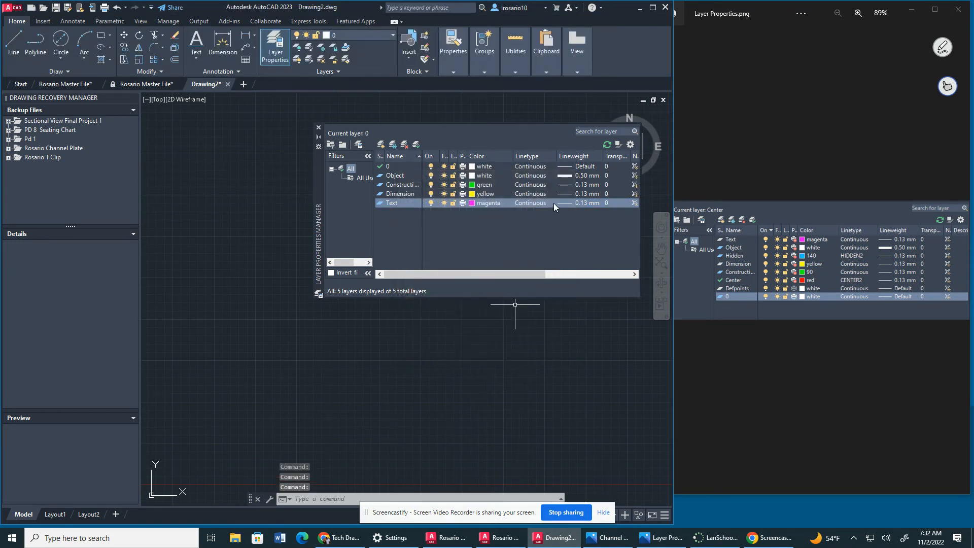
# Step: Add a layer named Center and set its color to red
pyautogui.click(381, 147)
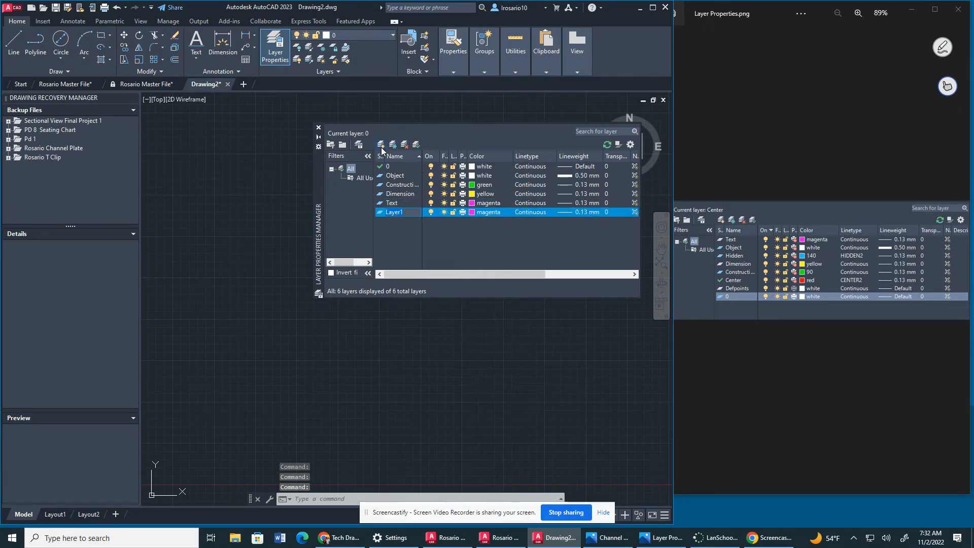
pyautogui.write('Center')
pyautogui.click(482, 213)
pyautogui.click(406, 293)
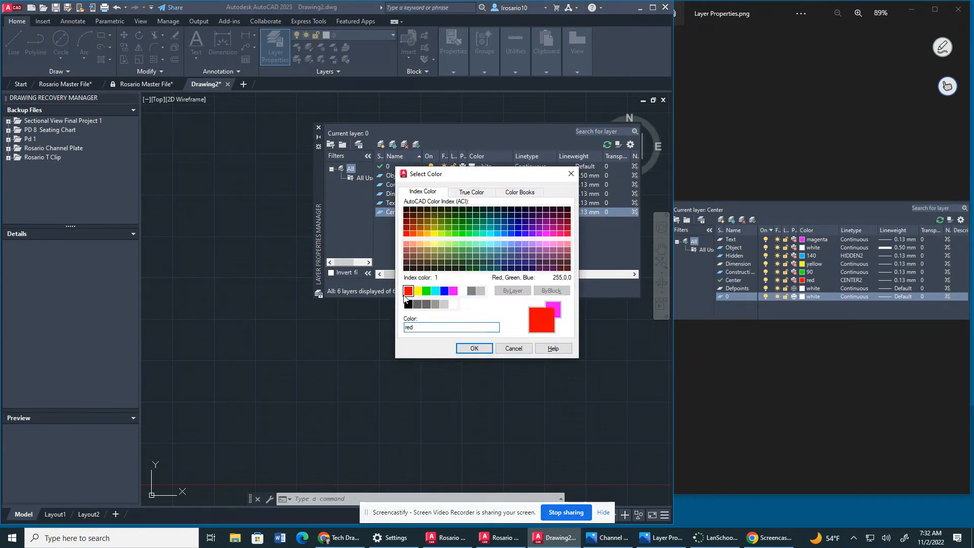
pyautogui.click(475, 347)
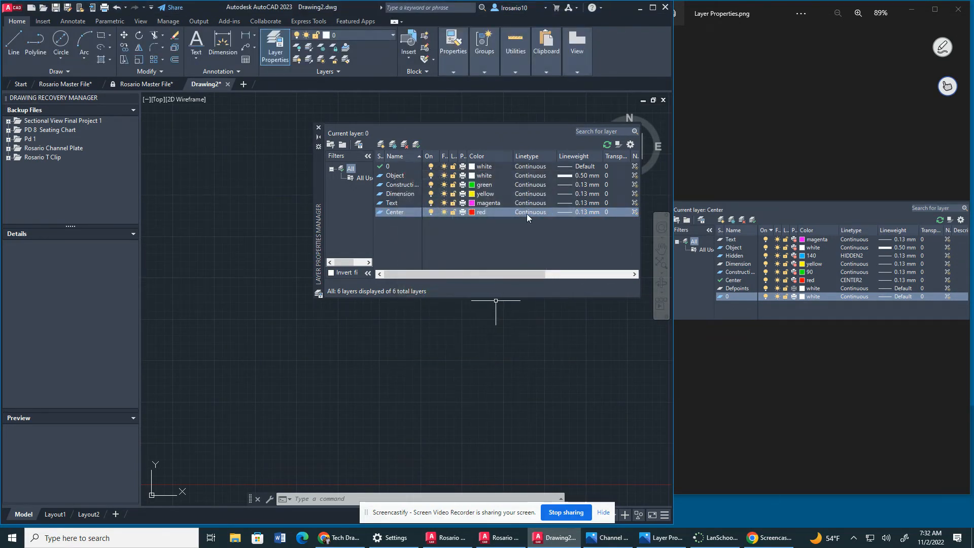
# Step: Load the CENTER linetype from acad.lin and assign it to the Center layer
pyautogui.click(529, 213)
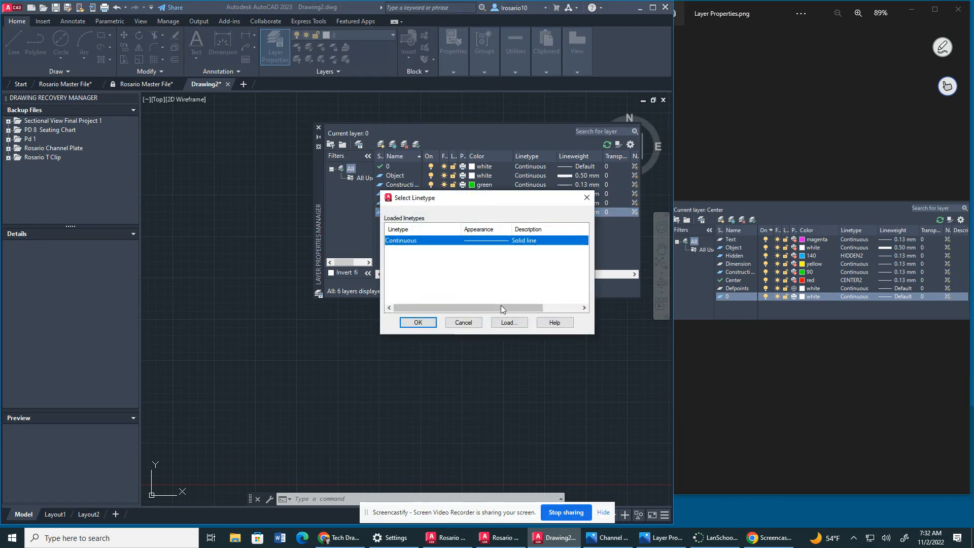
pyautogui.click(508, 322)
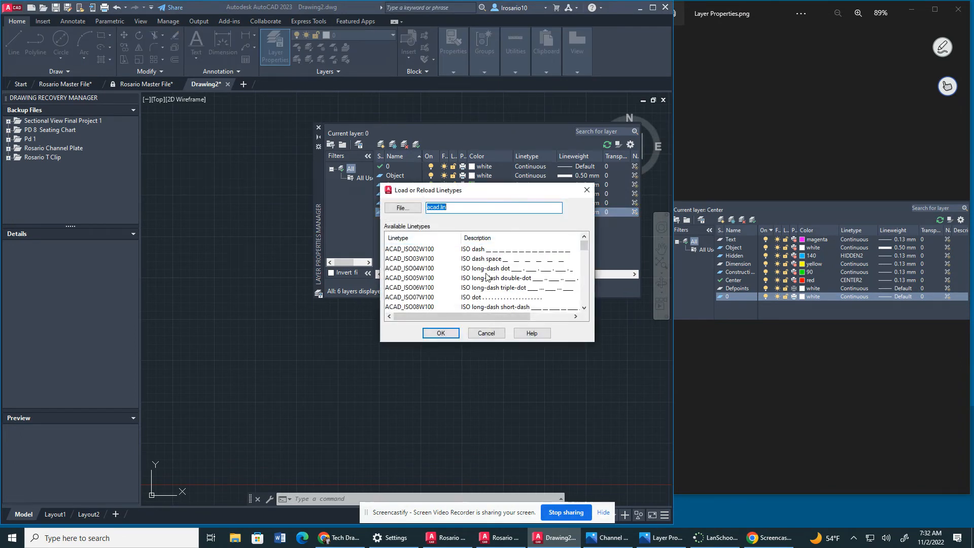
pyautogui.scroll(-6, 486, 277)
pyautogui.scroll(1, 486, 277)
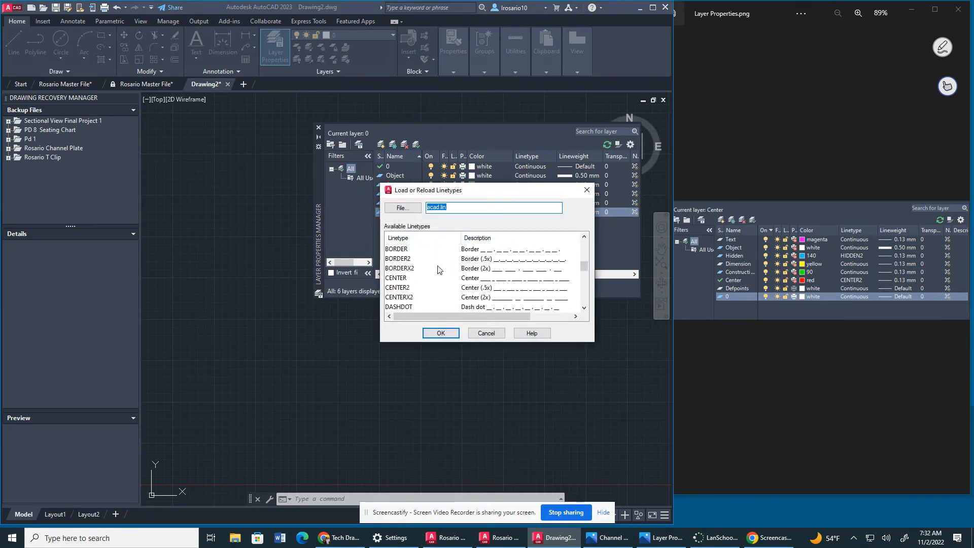
pyautogui.click(397, 278)
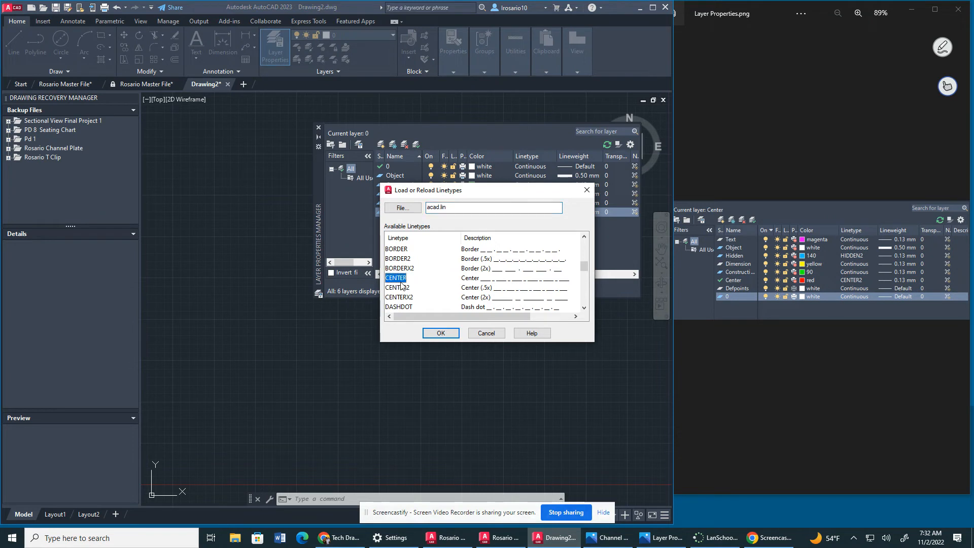
pyautogui.click(441, 334)
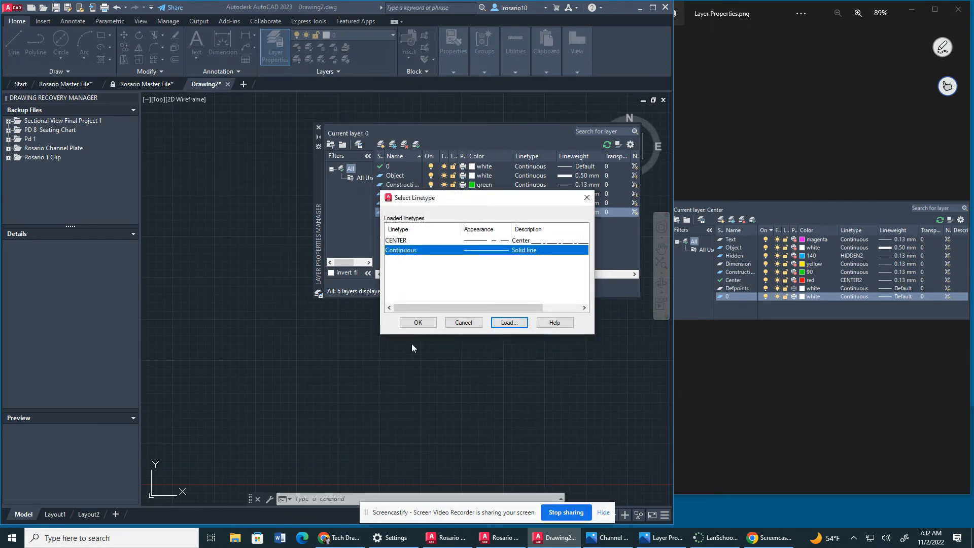
pyautogui.click(405, 241)
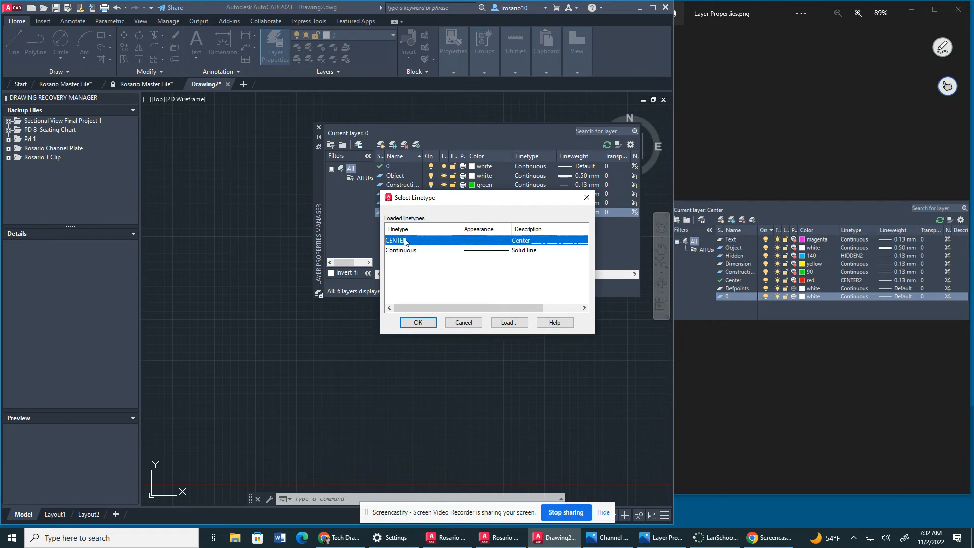
pyautogui.click(420, 319)
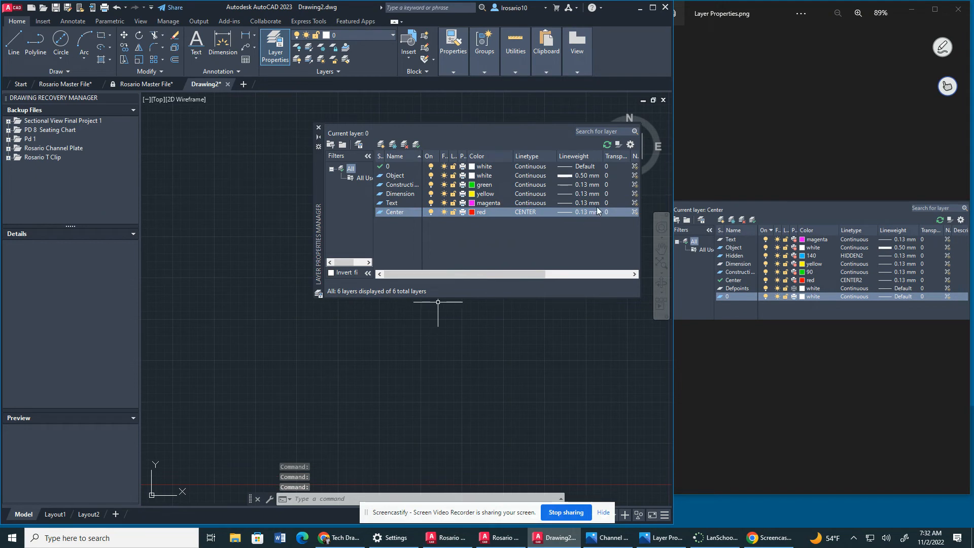
# Step: Add a layer named Hidden and set its color to cyan
pyautogui.click(380, 145)
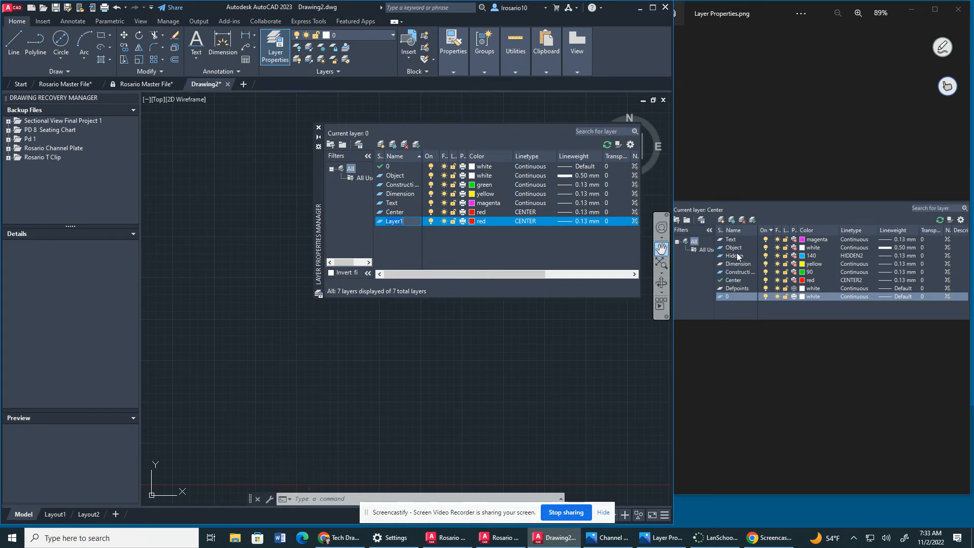
pyautogui.write('Hidden')
pyautogui.press('Return')
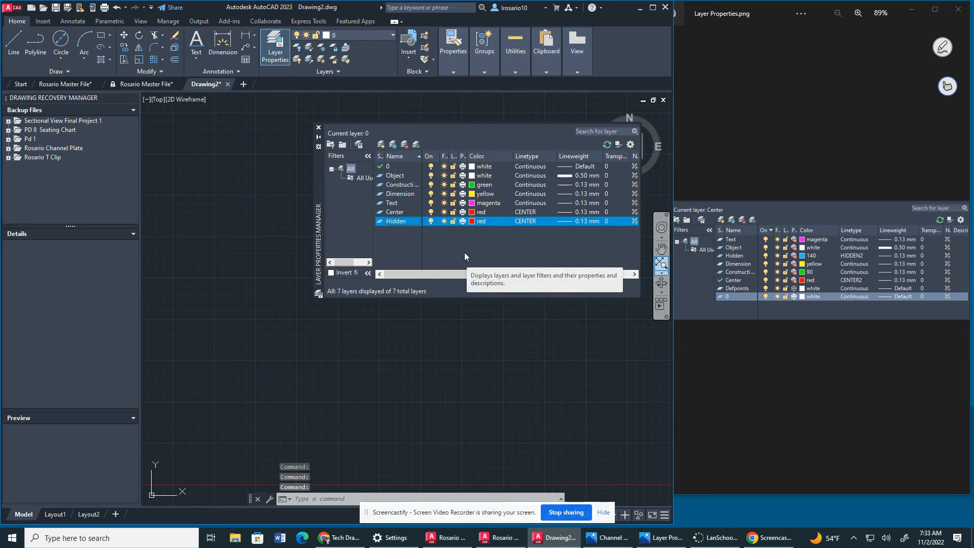
pyautogui.click(472, 223)
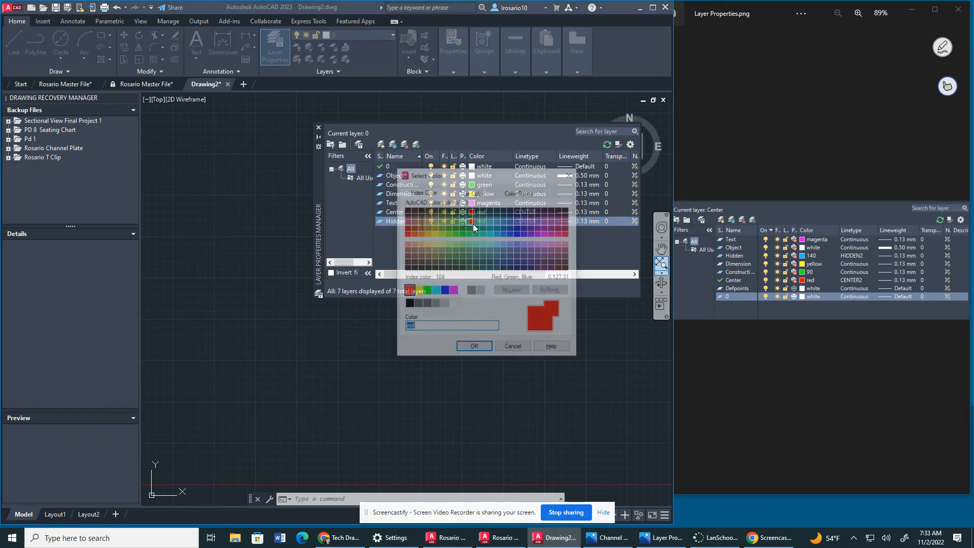
pyautogui.click(437, 292)
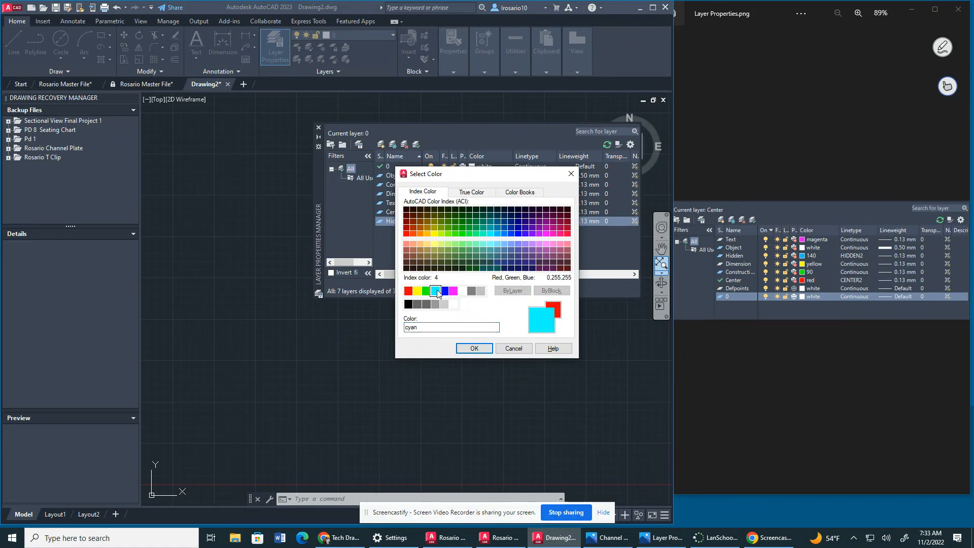
pyautogui.click(468, 349)
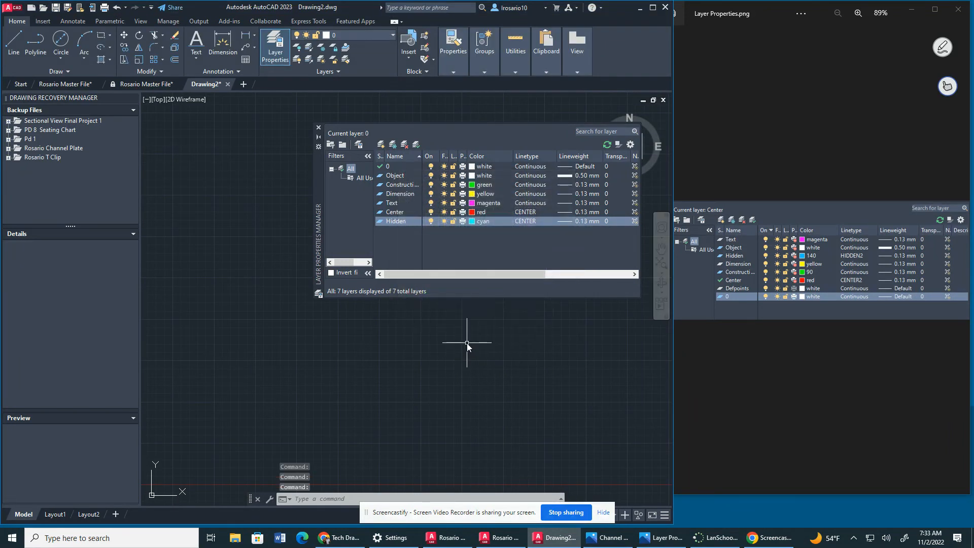
# Step: Load the HIDDEN linetype from acad.lin and assign it to the Hidden layer
pyautogui.click(520, 221)
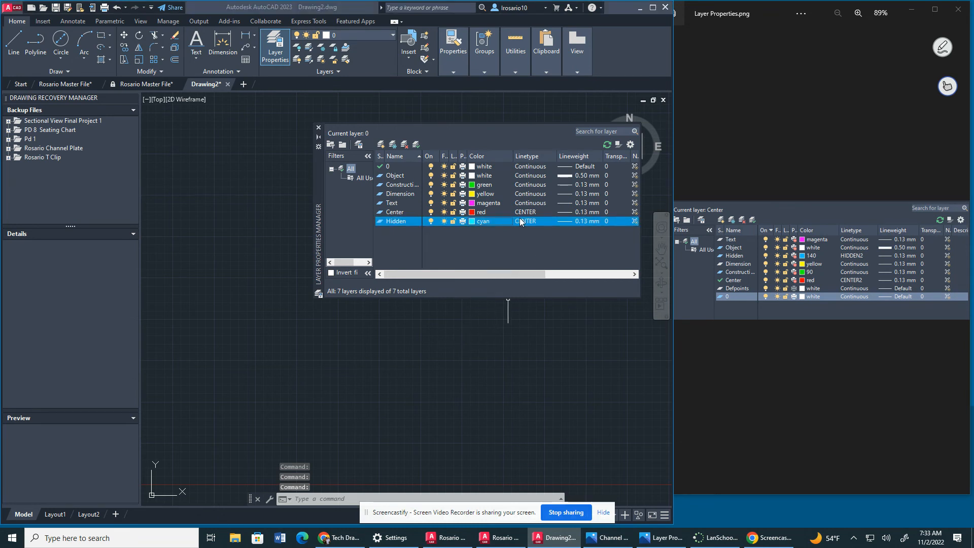
pyautogui.click(507, 321)
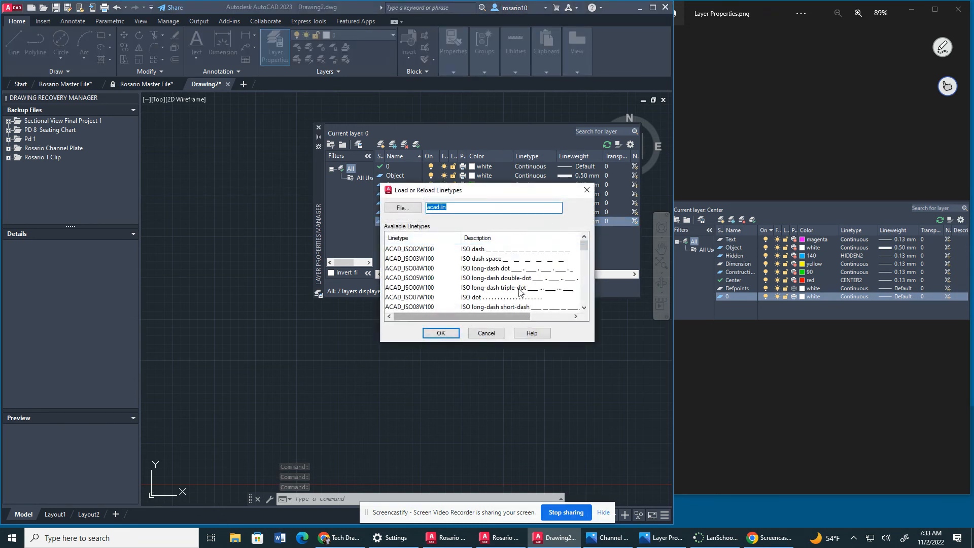
pyautogui.scroll(-11, 519, 291)
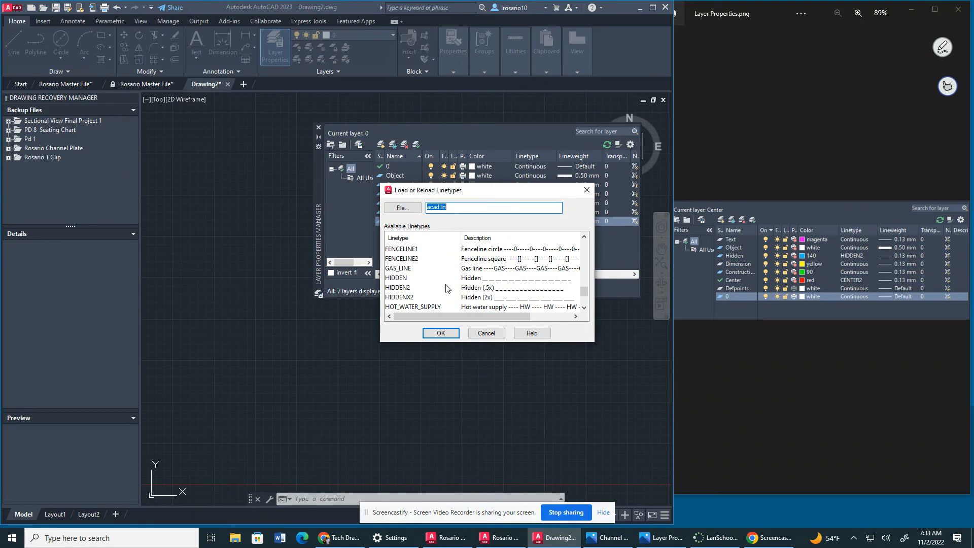
pyautogui.click(413, 281)
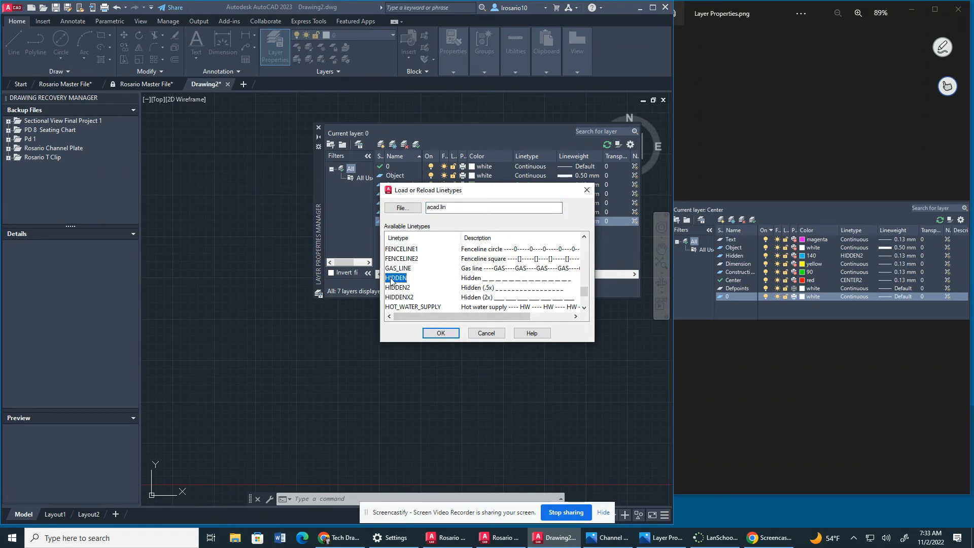
pyautogui.click(435, 334)
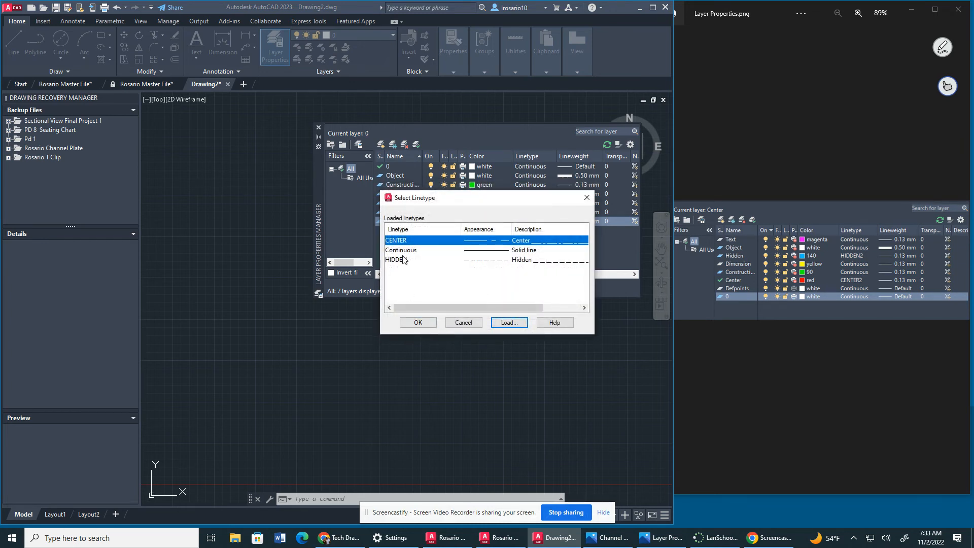
pyautogui.click(403, 259)
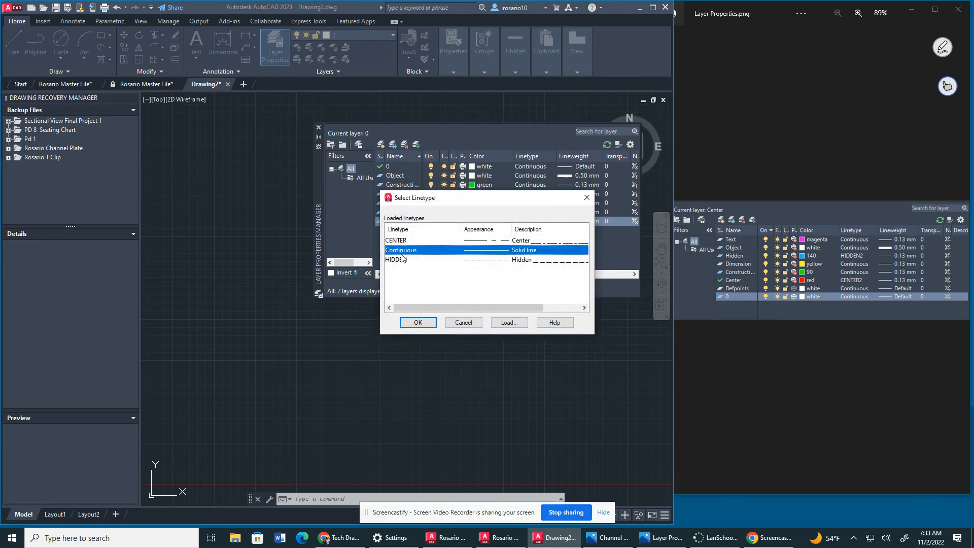
pyautogui.click(419, 323)
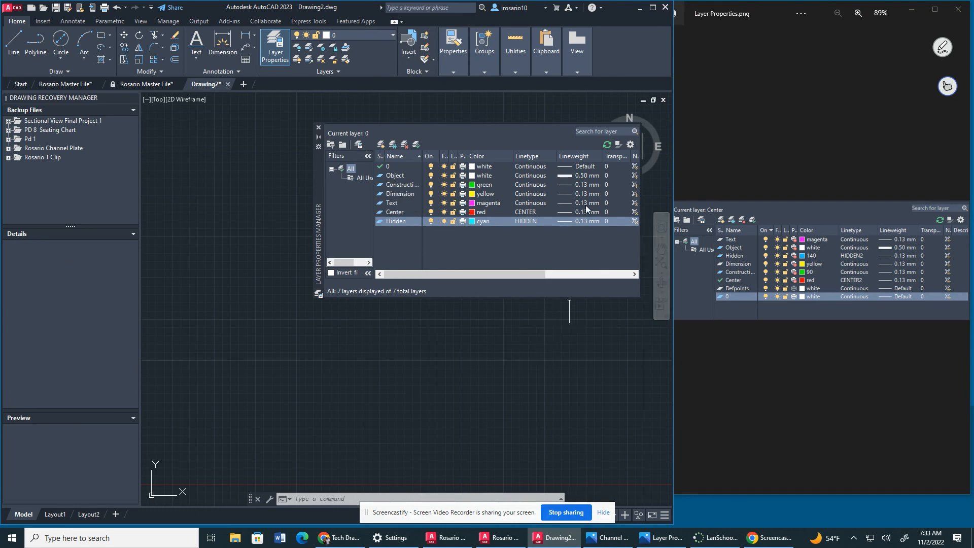
# Step: Maximize the program window and close the layer properties manager
pyautogui.click(653, 7)
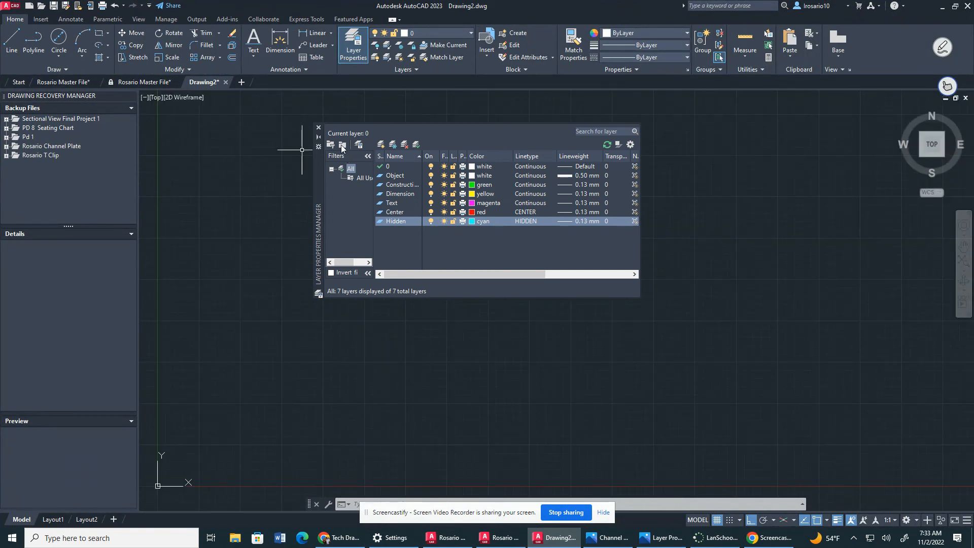
pyautogui.click(321, 128)
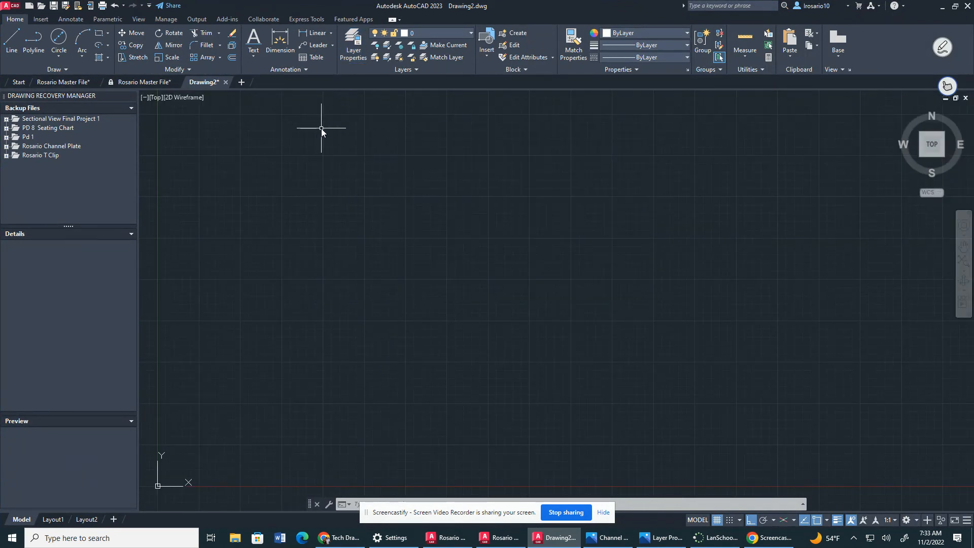
pyautogui.click(452, 30)
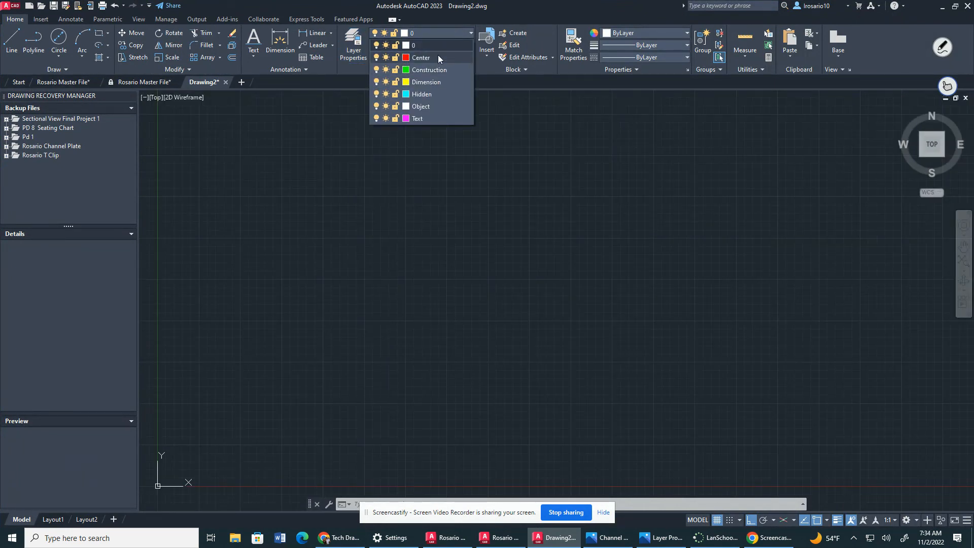
pyautogui.click(423, 28)
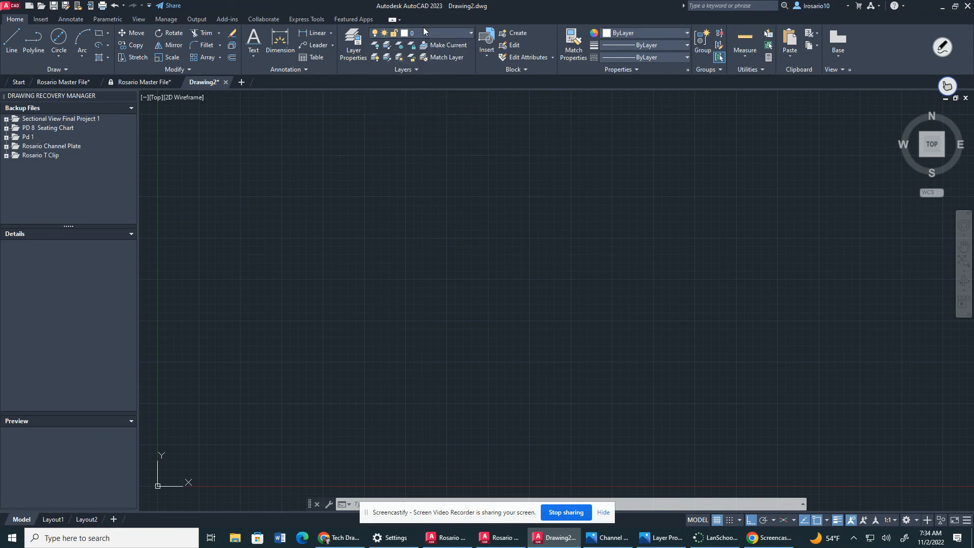
# Step: Make Object the current layer and draw a horizontal test line across the upper part of the drawing area
pyautogui.click(442, 28)
pyautogui.click(434, 106)
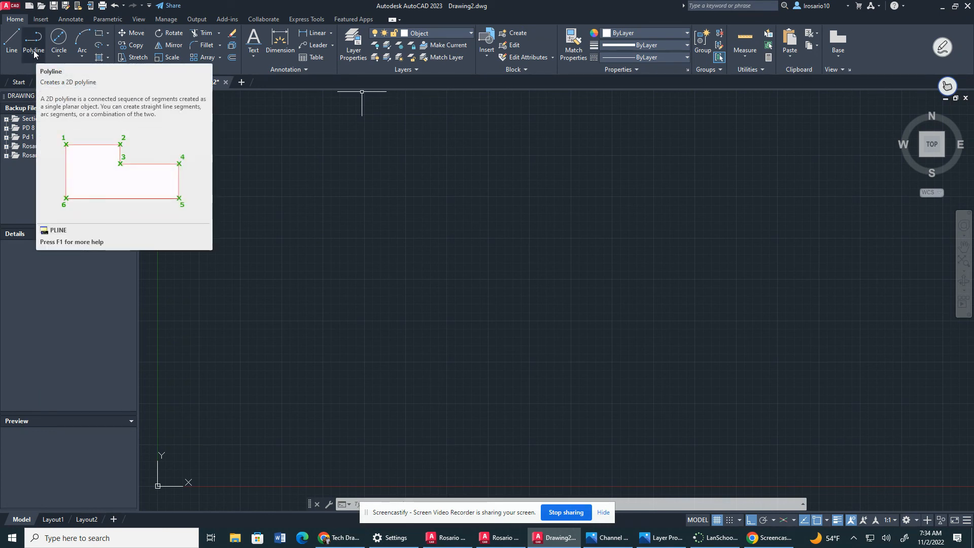
pyautogui.click(12, 40)
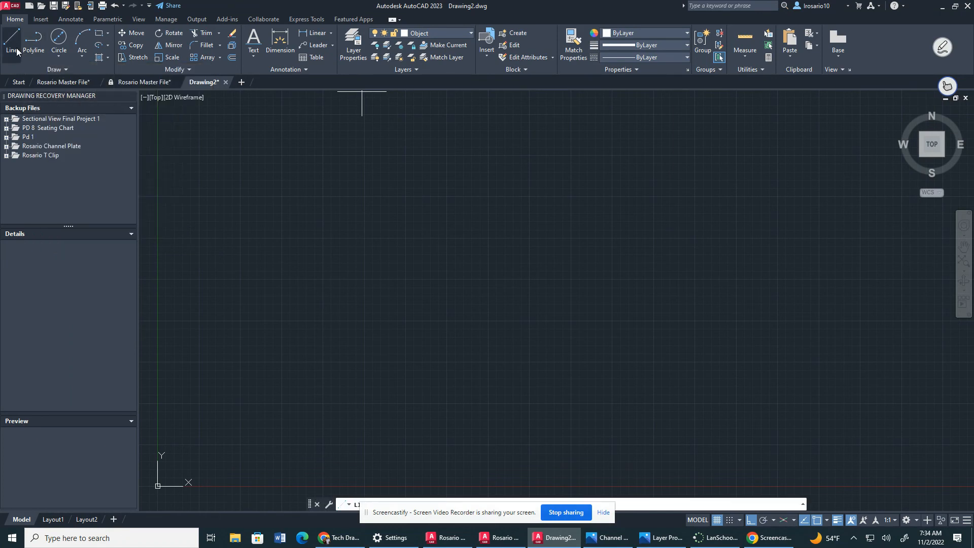
pyautogui.click(322, 209)
pyautogui.click(650, 223)
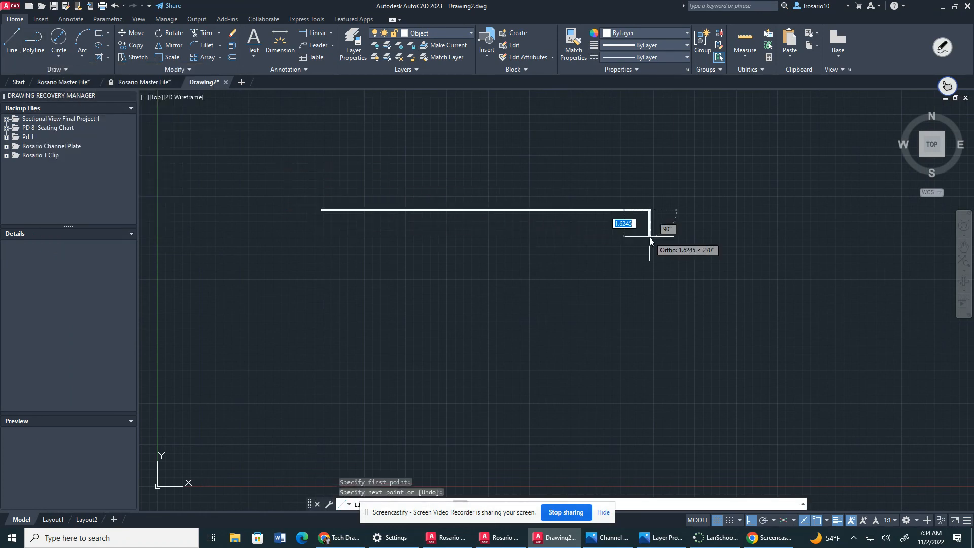
pyautogui.press('Escape')
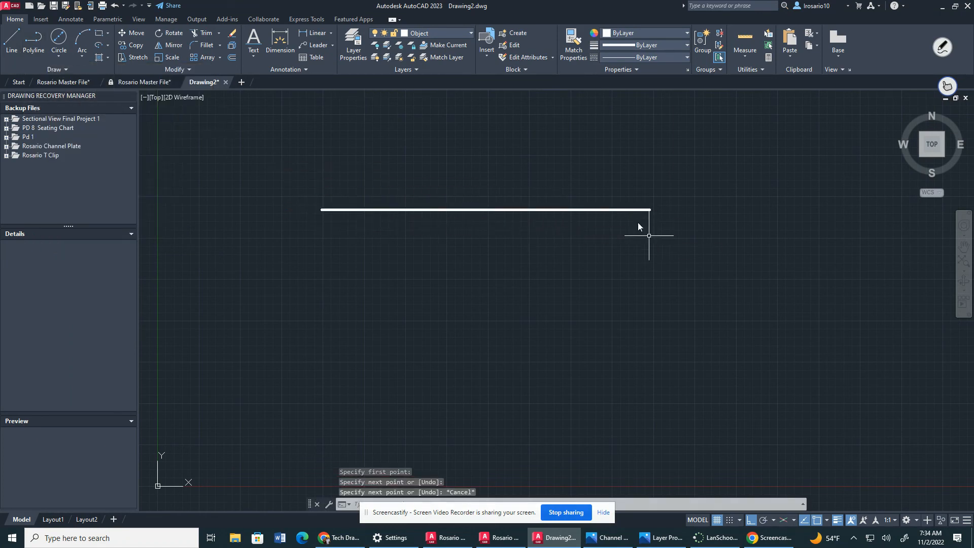
# Step: Make Construction the current layer and draw a horizontal test line below the Object line
pyautogui.click(440, 32)
pyautogui.click(428, 71)
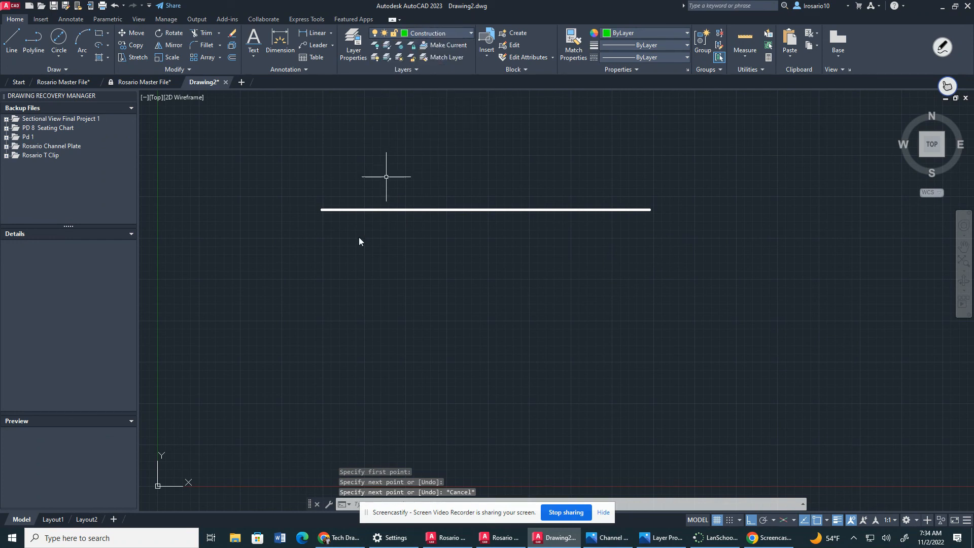
pyautogui.click(340, 255)
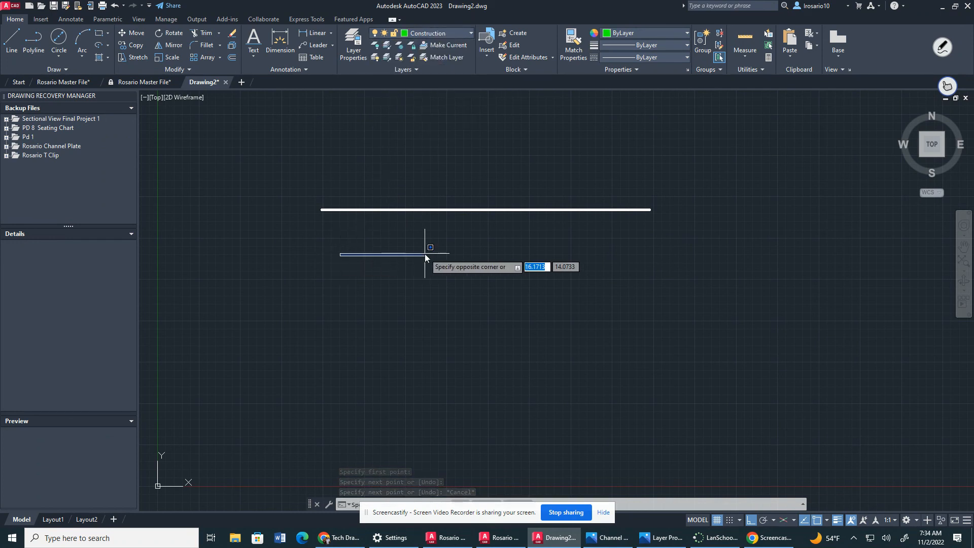
pyautogui.press('Escape')
pyautogui.click(12, 42)
pyautogui.click(308, 275)
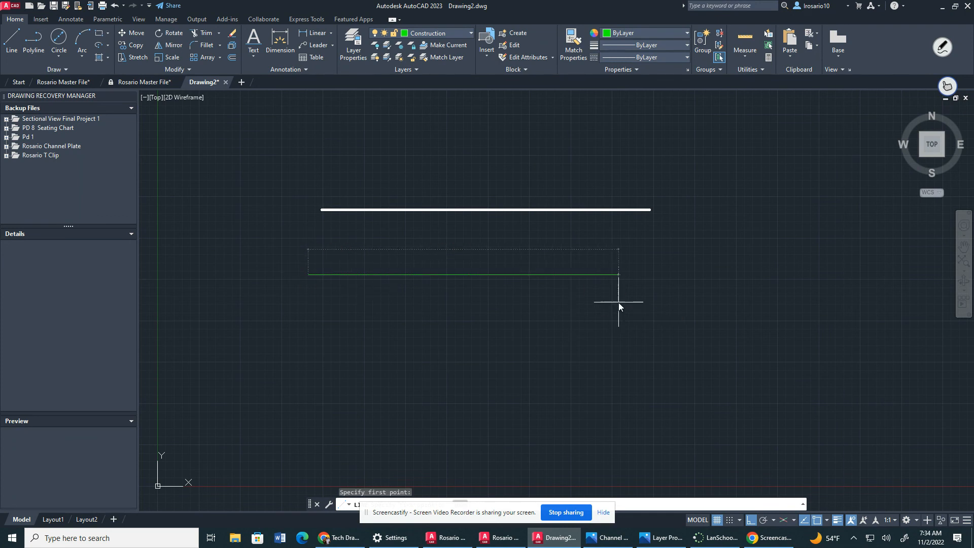
pyautogui.click(619, 303)
pyautogui.press('Escape')
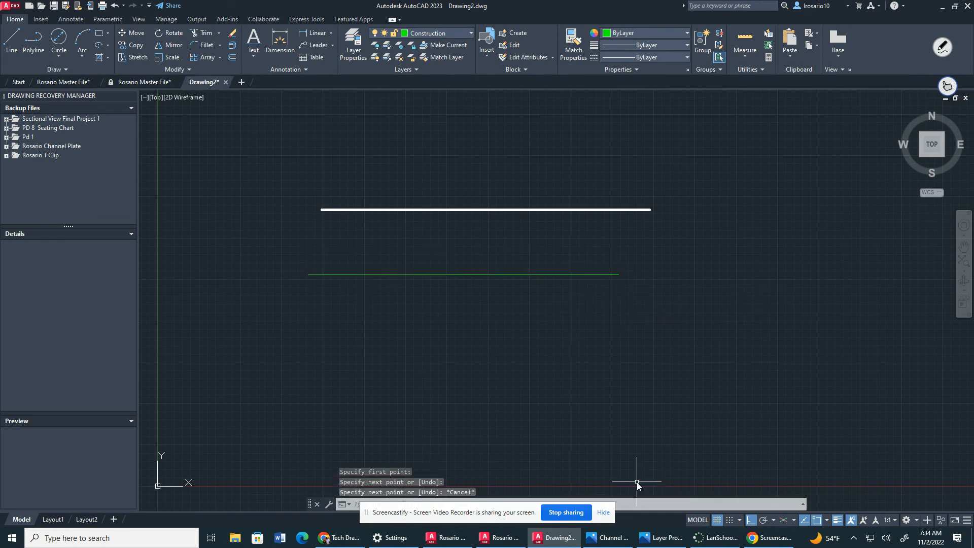